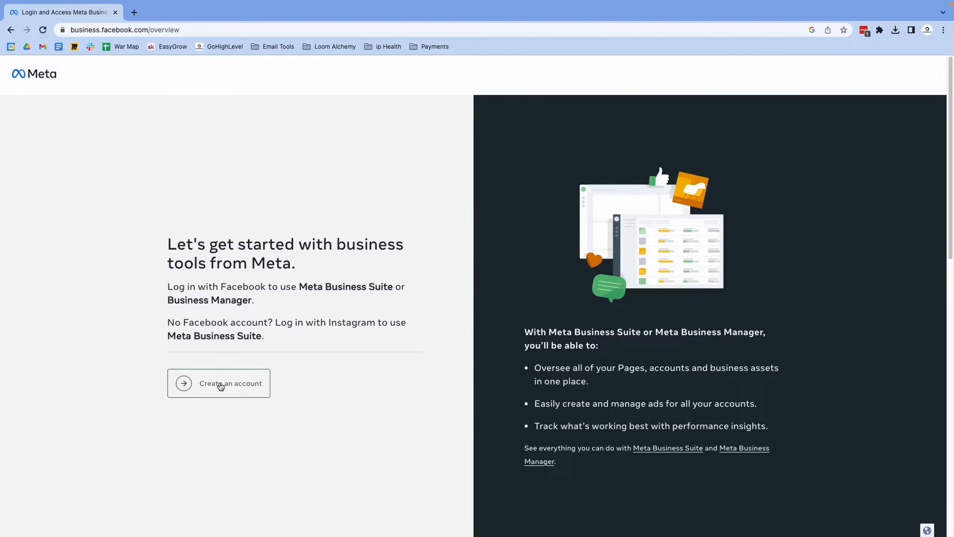
Open the form for creating a business account in Business Manager and select the prefilled personal name.
{"action": "left_click", "coordinate": [220, 385]}
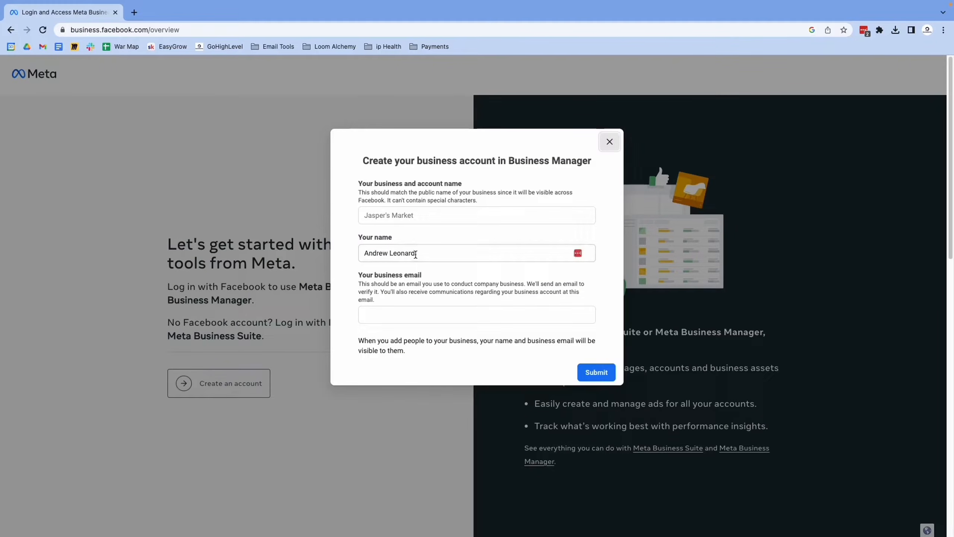
{"action": "left_click_drag", "start_coordinate": [418, 253], "coordinate": [327, 258]}
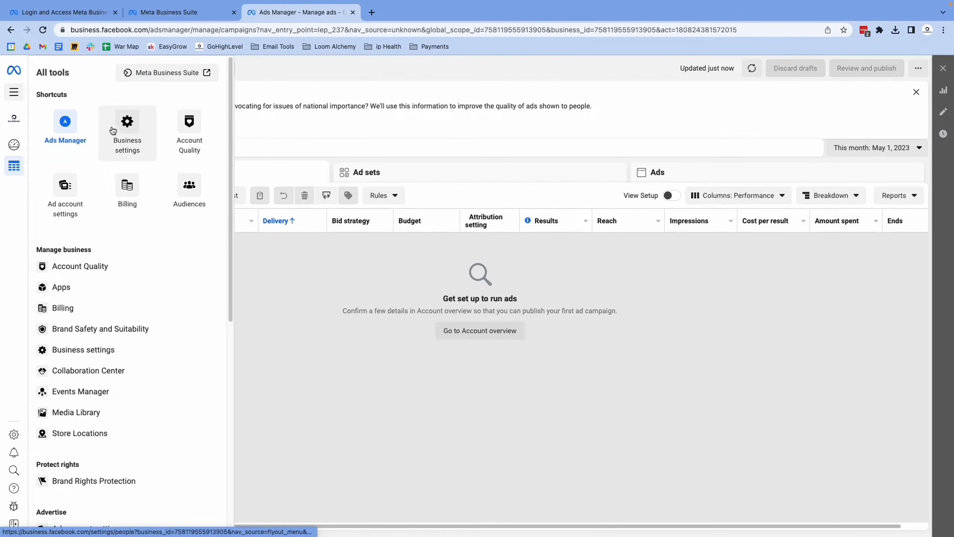
In the business settings' Pages, start adding an existing Facebook Page by entering the URL of the SocialWorks Page.
{"action": "left_click", "coordinate": [128, 122]}
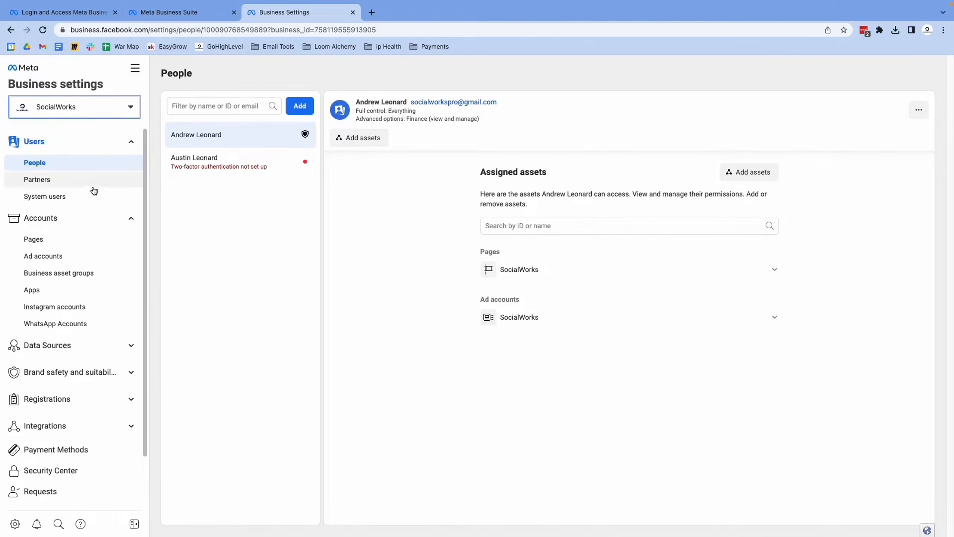
{"action": "left_click", "coordinate": [47, 240]}
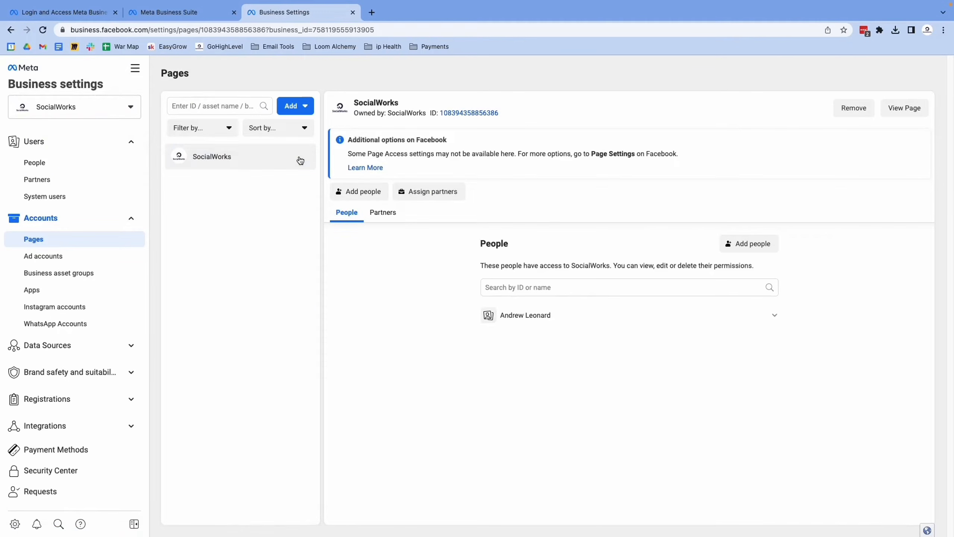
{"action": "left_click", "coordinate": [292, 107]}
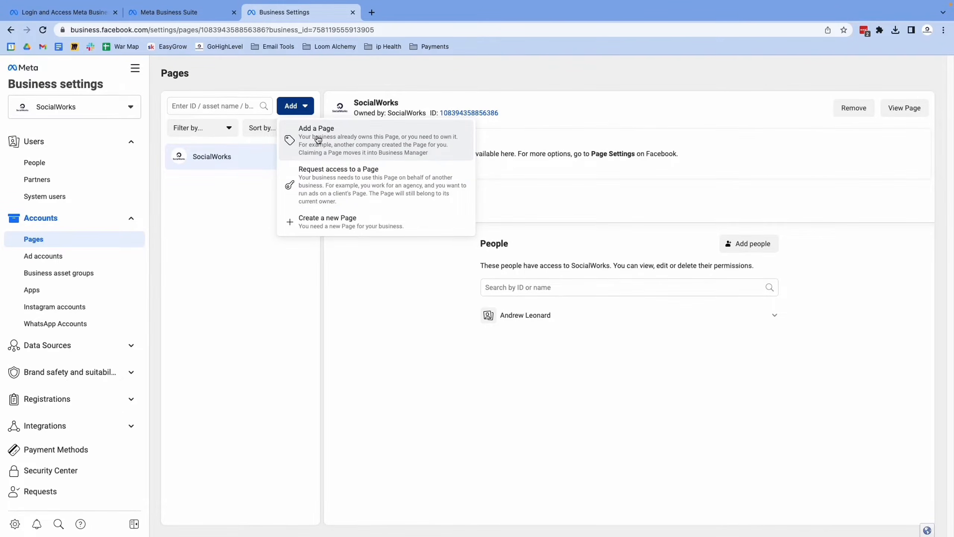
{"action": "left_click", "coordinate": [319, 142]}
{"action": "left_click", "coordinate": [415, 256]}
{"action": "key", "text": "ctrl+v"}
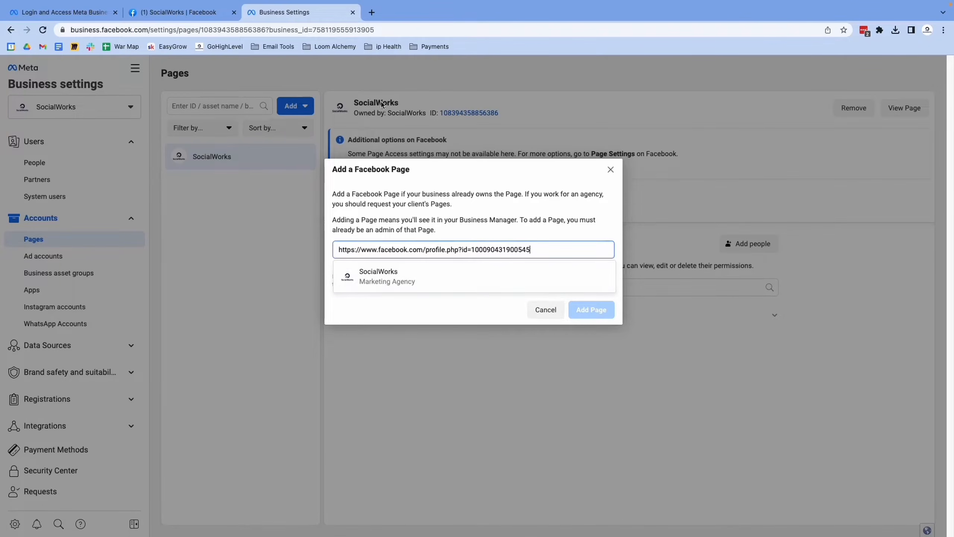
{"action": "left_click", "coordinate": [392, 295]}
{"action": "left_click", "coordinate": [437, 250]}
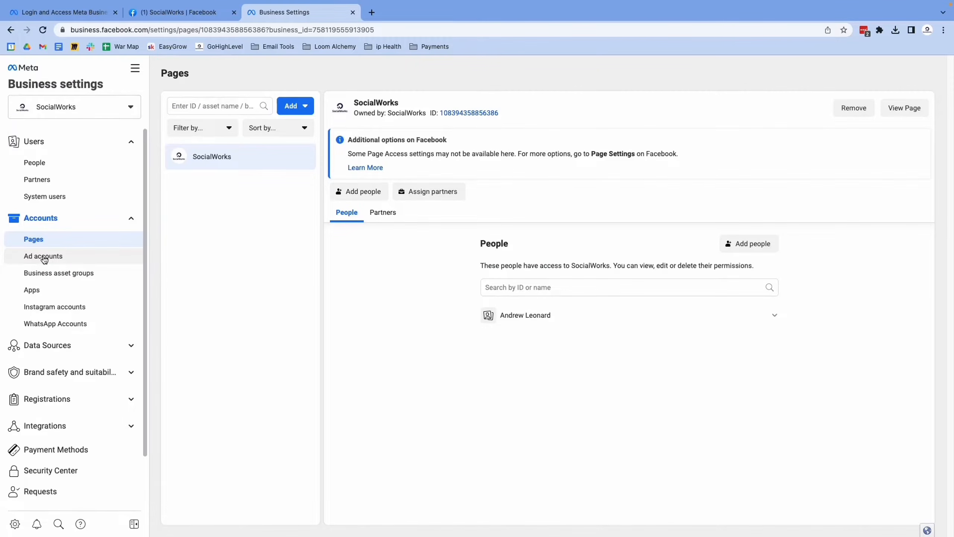
Open the SocialWorks ad account in the business settings and select the first listed person for assigning access.
{"action": "left_click", "coordinate": [44, 258]}
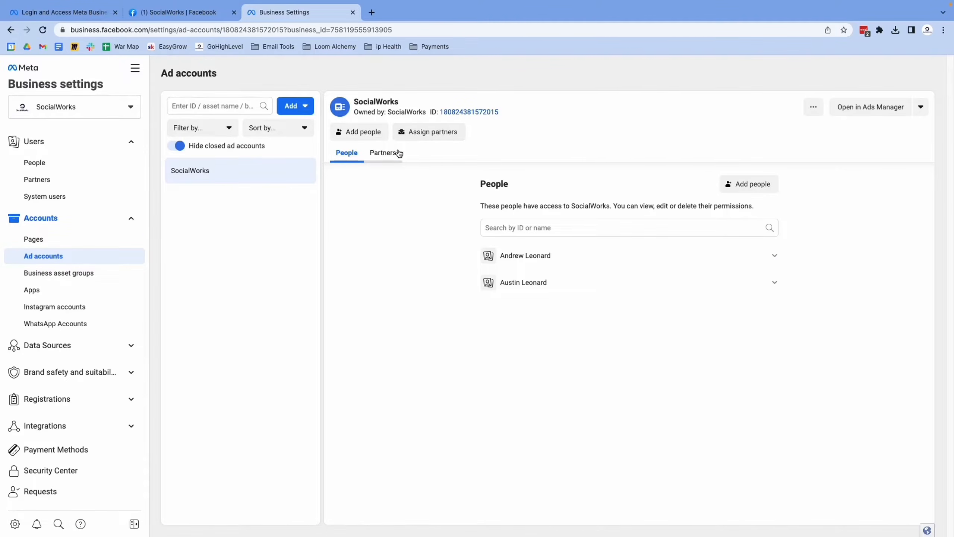
{"action": "left_click", "coordinate": [288, 109]}
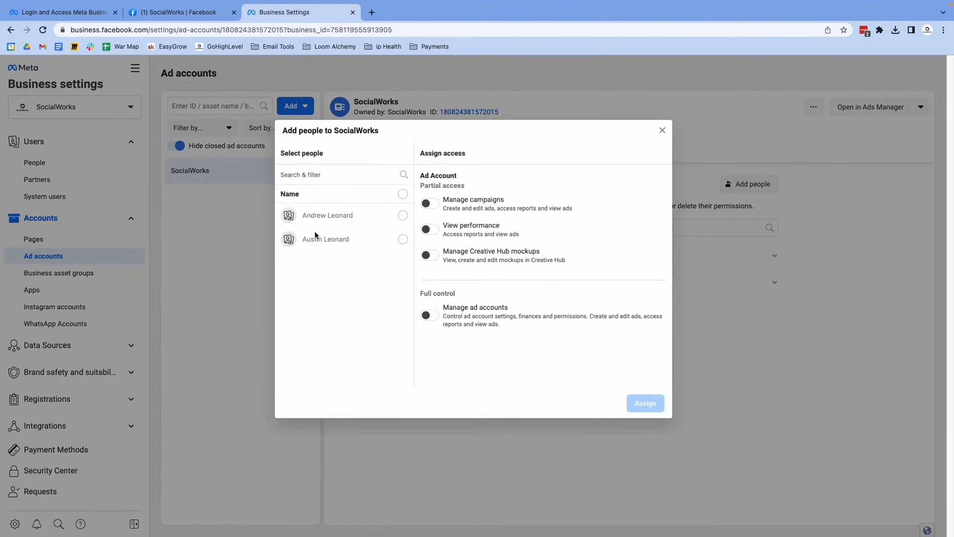
{"action": "left_click", "coordinate": [351, 220]}
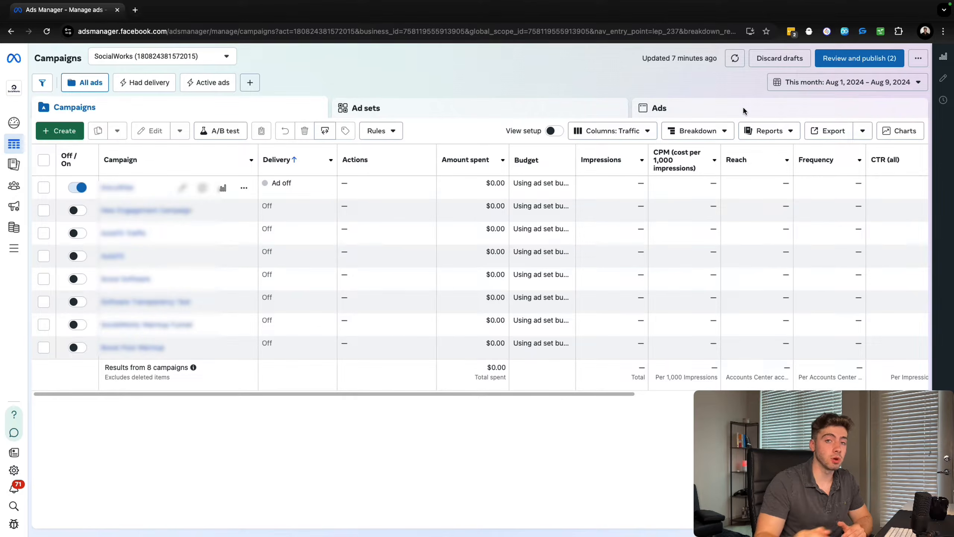
Create a new auction campaign with the Leads objective, using the Manual leads campaign setup.
{"action": "left_click", "coordinate": [59, 131]}
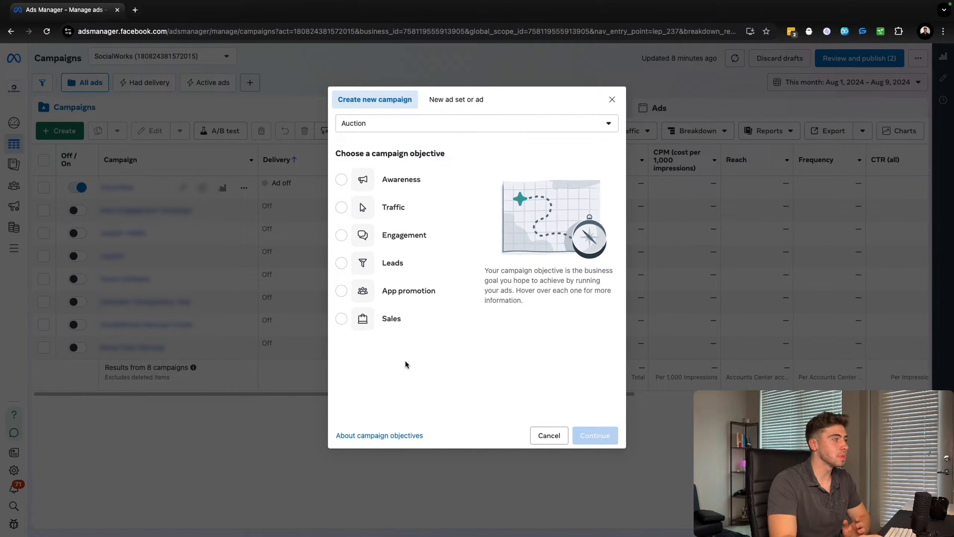
{"action": "mouse_move", "coordinate": [413, 239]}
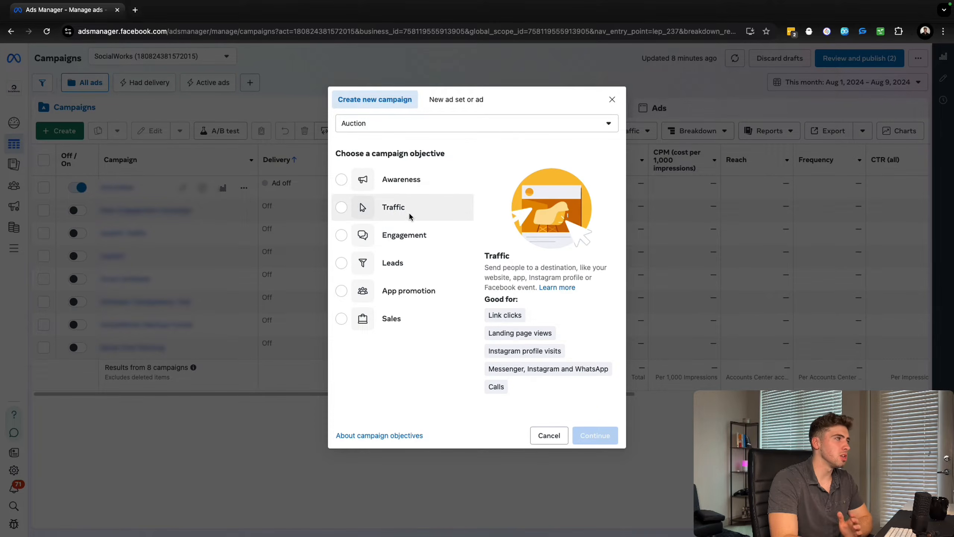
{"action": "left_click", "coordinate": [405, 262]}
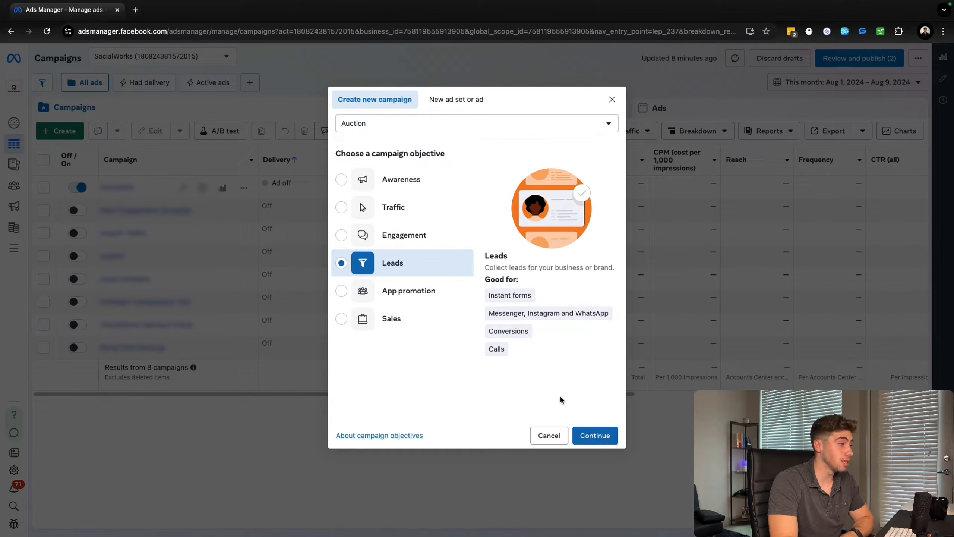
{"action": "left_click", "coordinate": [591, 435]}
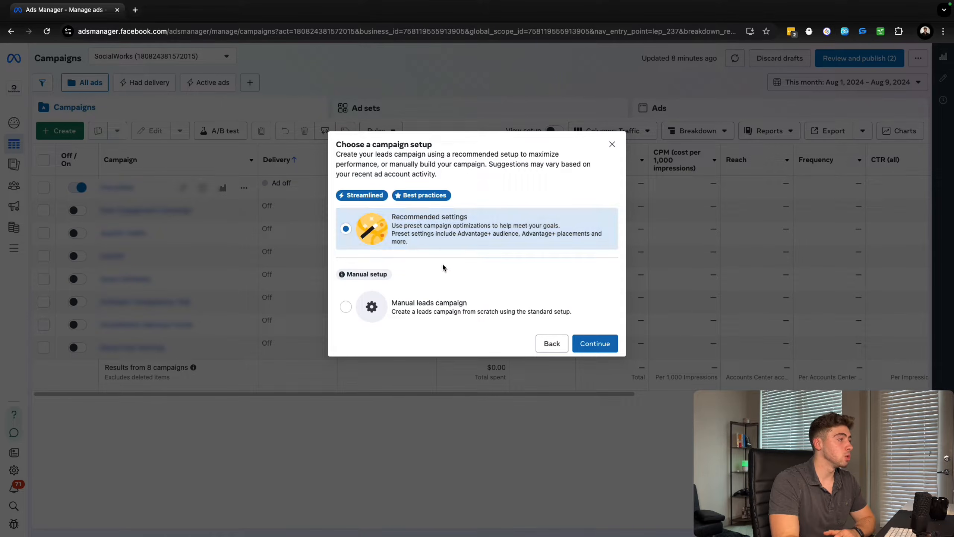
{"action": "left_click", "coordinate": [431, 310]}
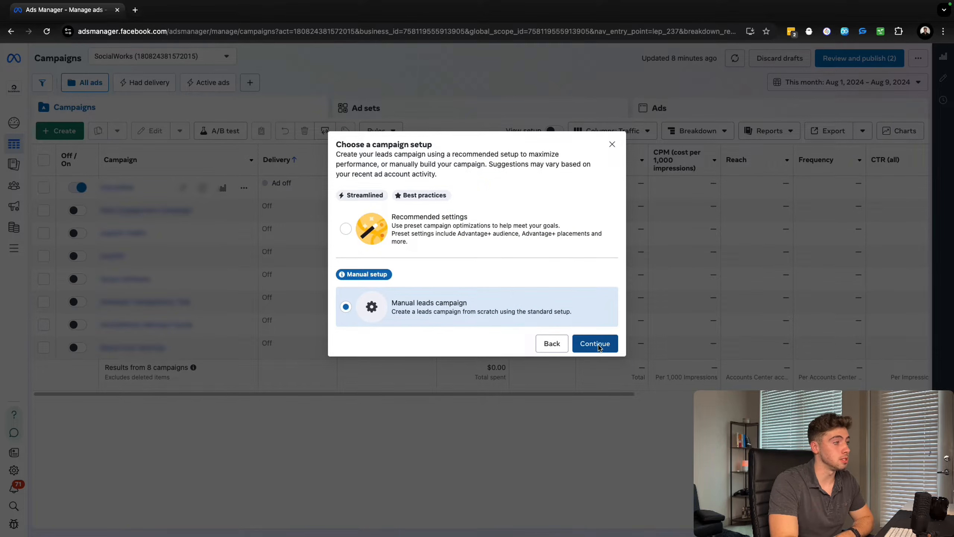
{"action": "left_click", "coordinate": [598, 347]}
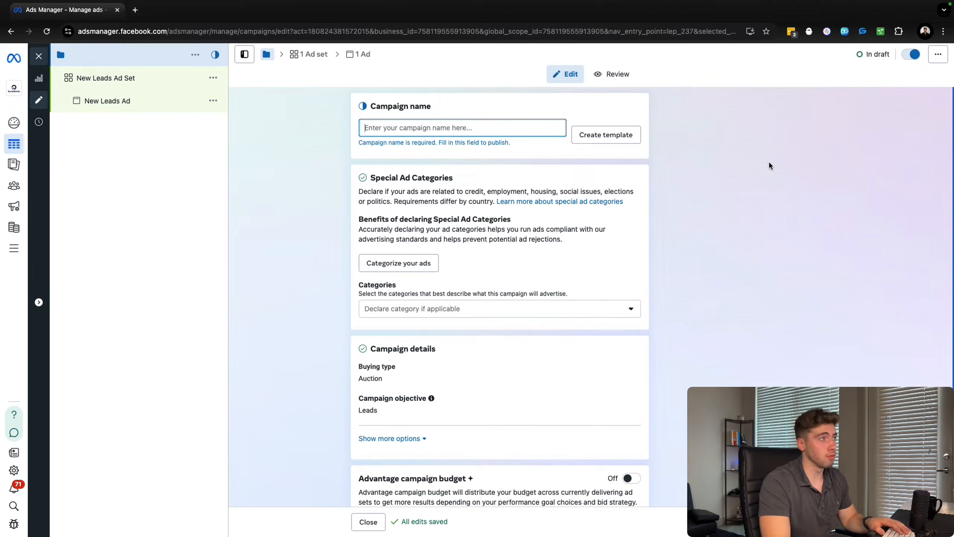
Name the campaign "Company Name | Leads".
{"action": "type", "text": "Company Name | Leads"}
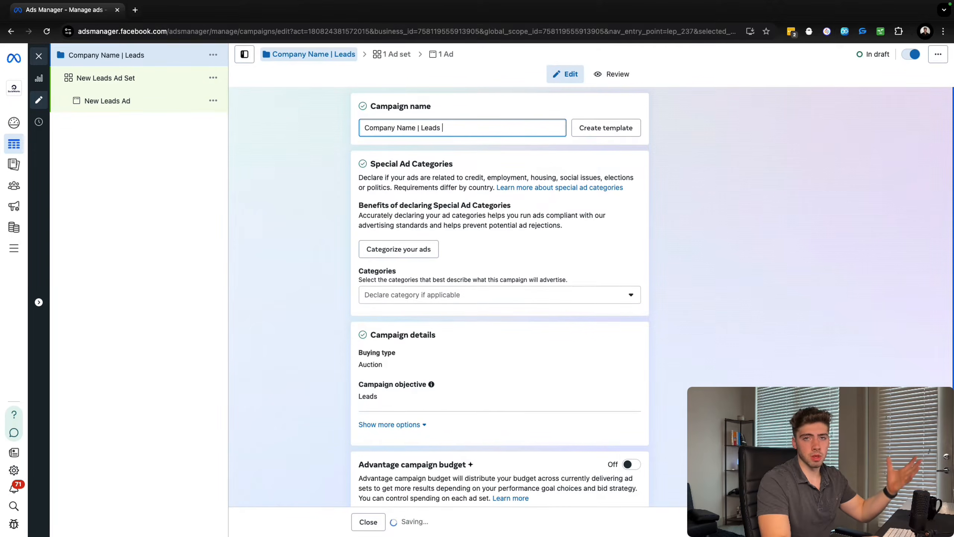
Switch Advantage campaign budget on to view its budget options and switch it back off.
{"action": "scroll", "coordinate": [322, 164], "scroll_direction": "down", "scroll_amount": 1}
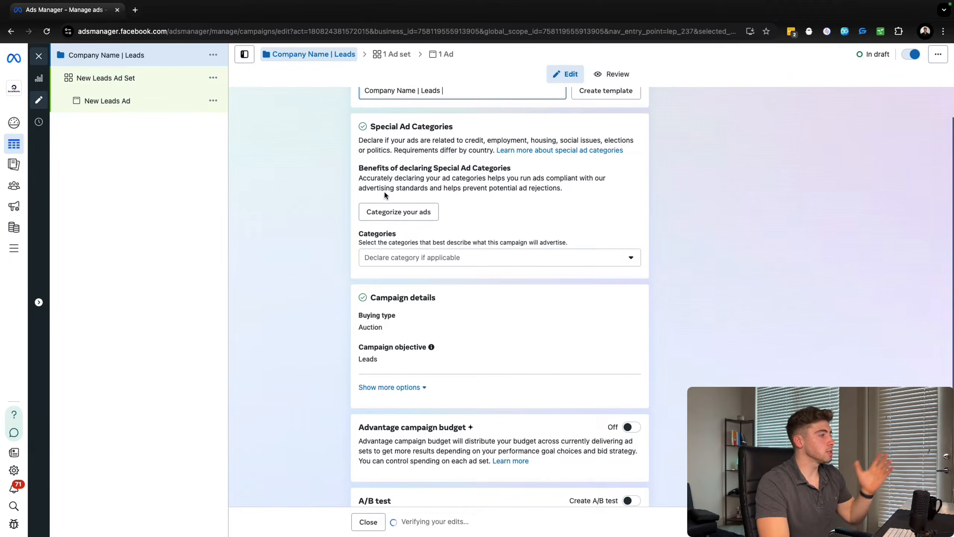
{"action": "scroll", "coordinate": [372, 233], "scroll_direction": "down", "scroll_amount": 1}
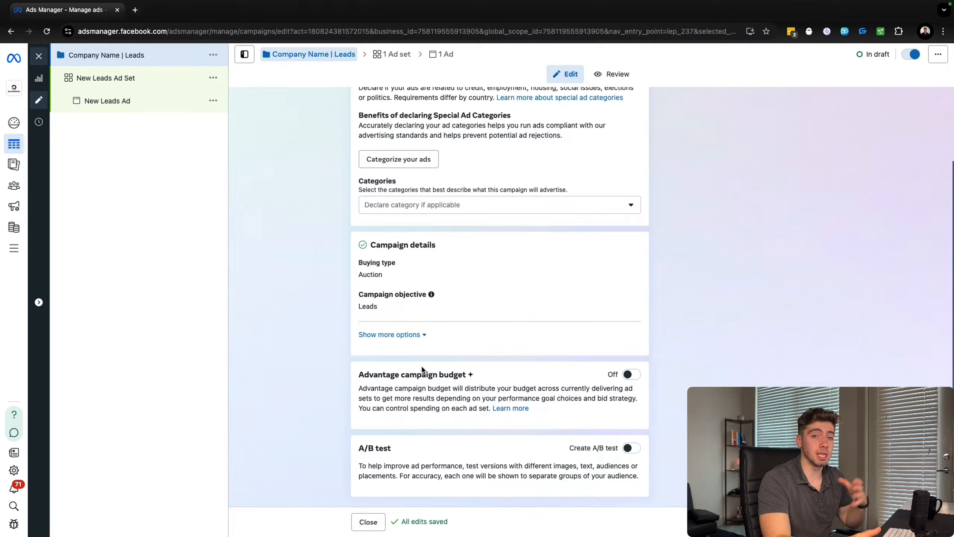
{"action": "left_click", "coordinate": [632, 375]}
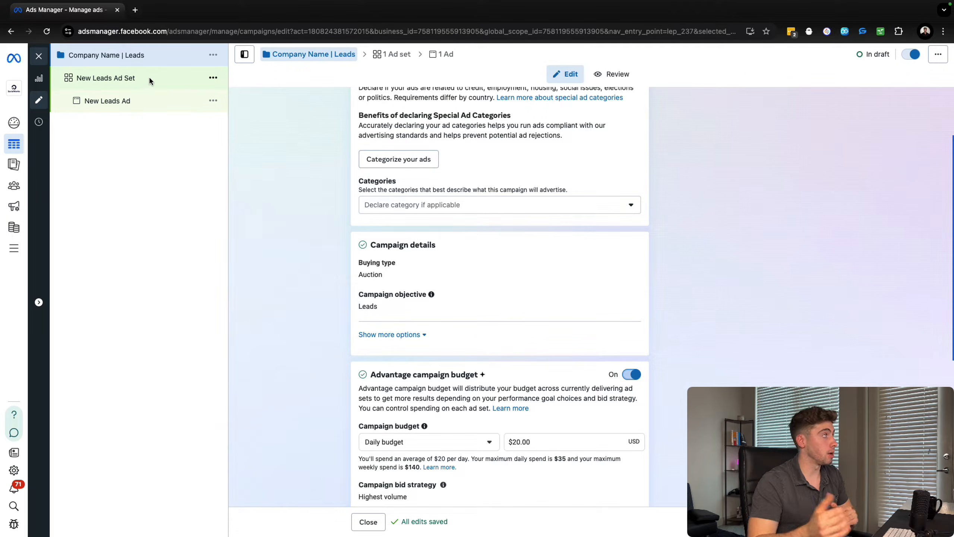
{"action": "left_click", "coordinate": [638, 375]}
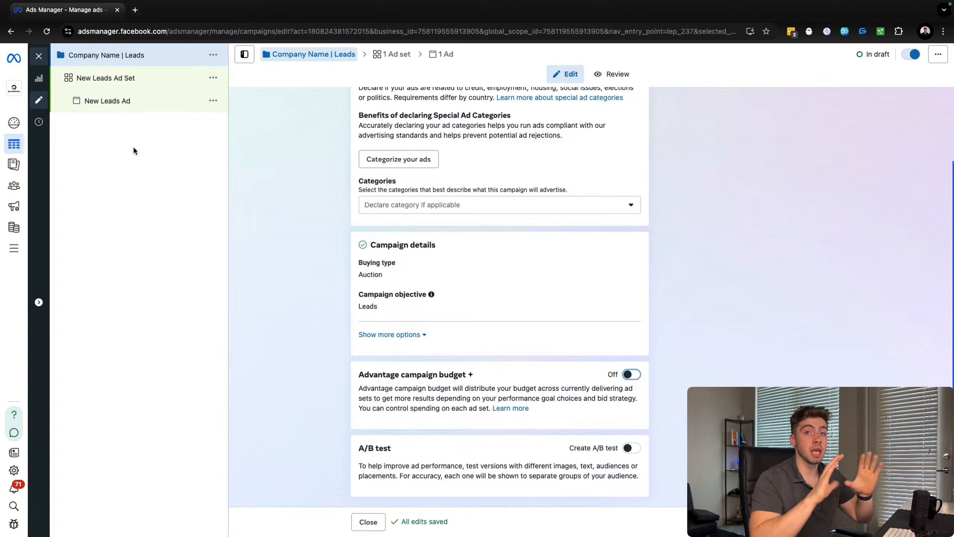
{"action": "left_click", "coordinate": [632, 374]}
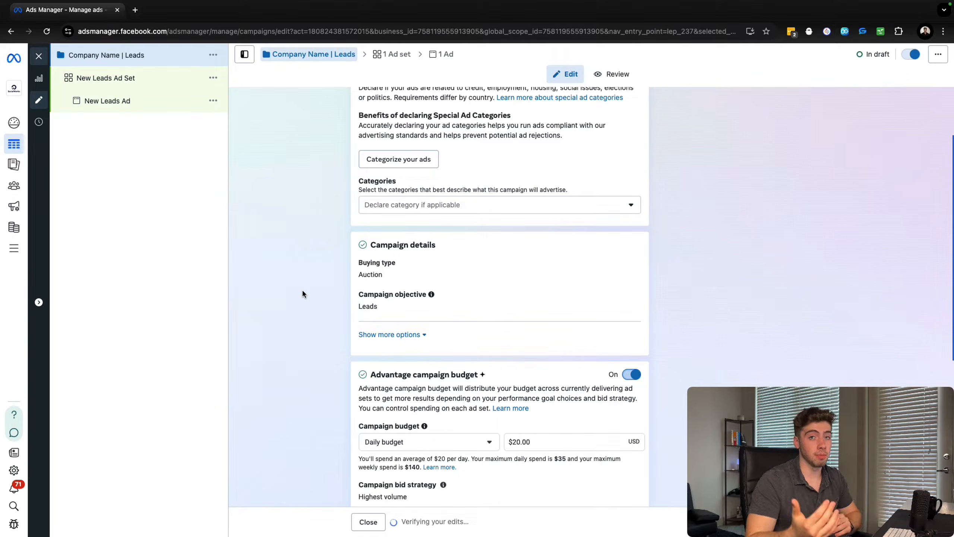
{"action": "left_click", "coordinate": [632, 376]}
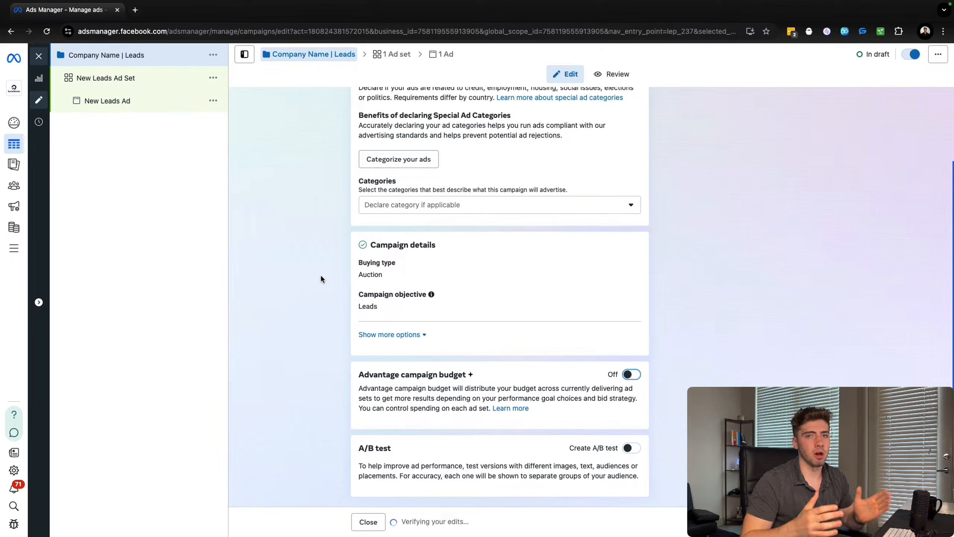
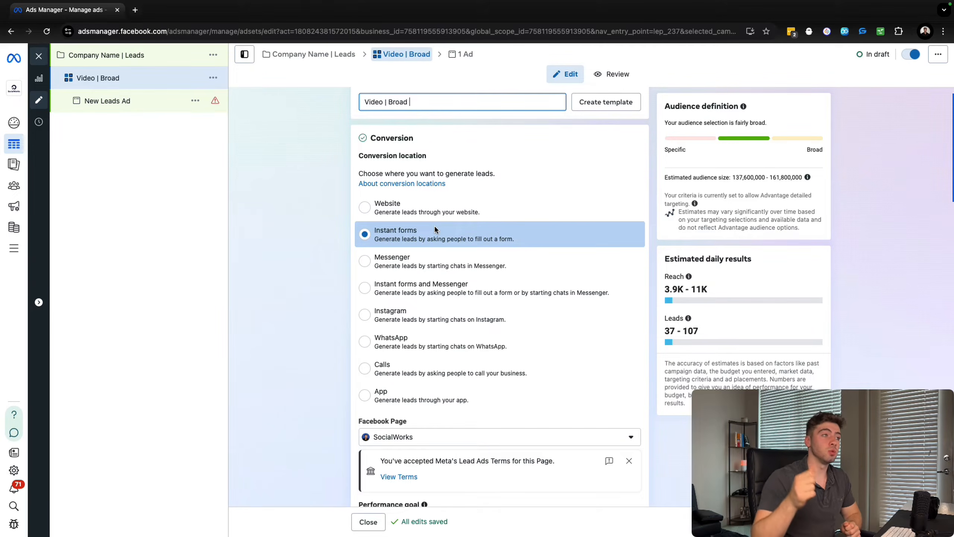
Reset the Video | Broad ad set's start date to today in its budget and schedule settings.
{"action": "scroll", "coordinate": [302, 219], "scroll_direction": "down", "scroll_amount": 4}
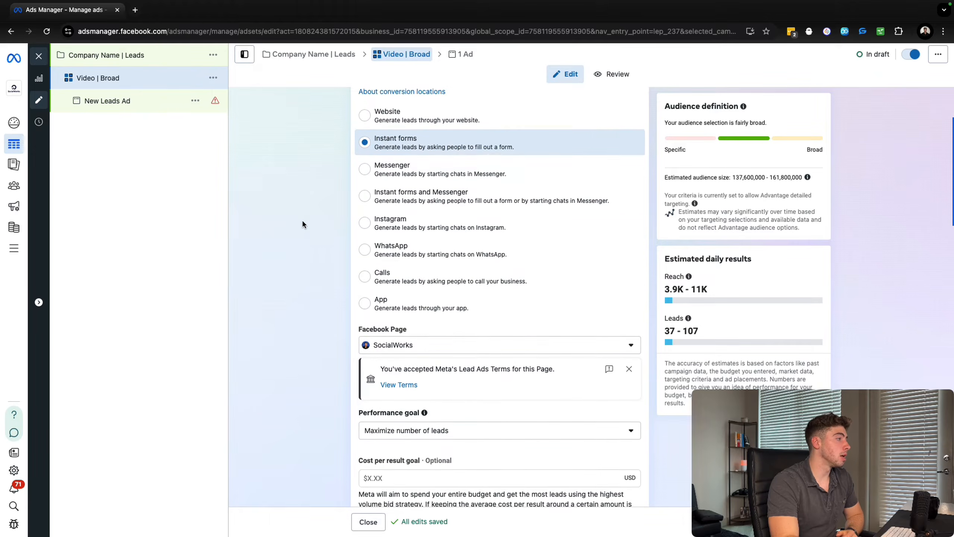
{"action": "scroll", "coordinate": [325, 229], "scroll_direction": "down", "scroll_amount": 1}
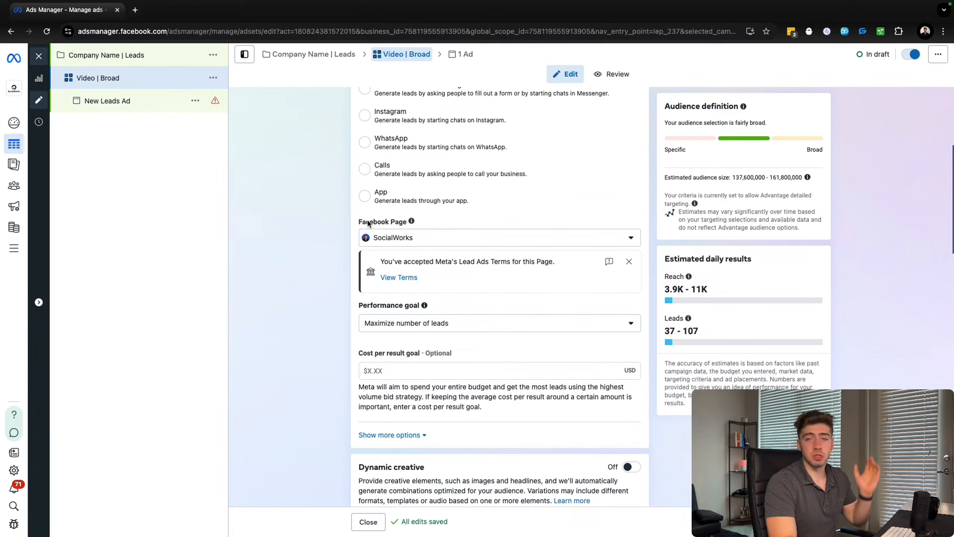
{"action": "scroll", "coordinate": [351, 222], "scroll_direction": "down", "scroll_amount": 1}
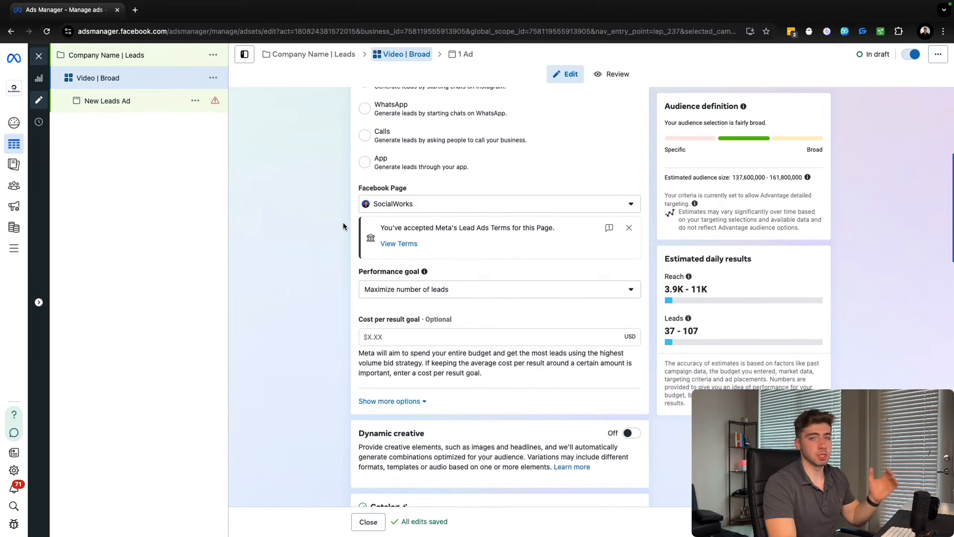
{"action": "scroll", "coordinate": [344, 224], "scroll_direction": "down", "scroll_amount": 1}
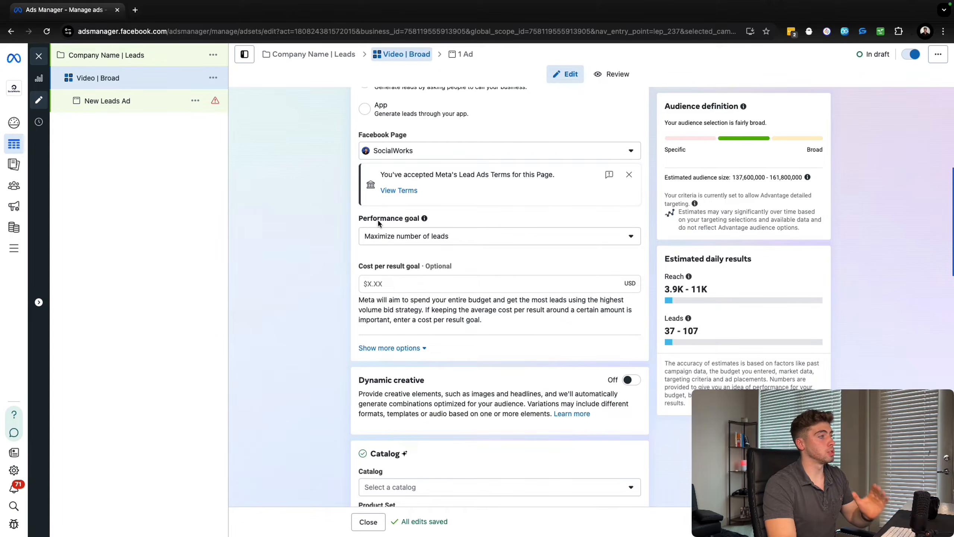
{"action": "scroll", "coordinate": [361, 222], "scroll_direction": "down", "scroll_amount": 3}
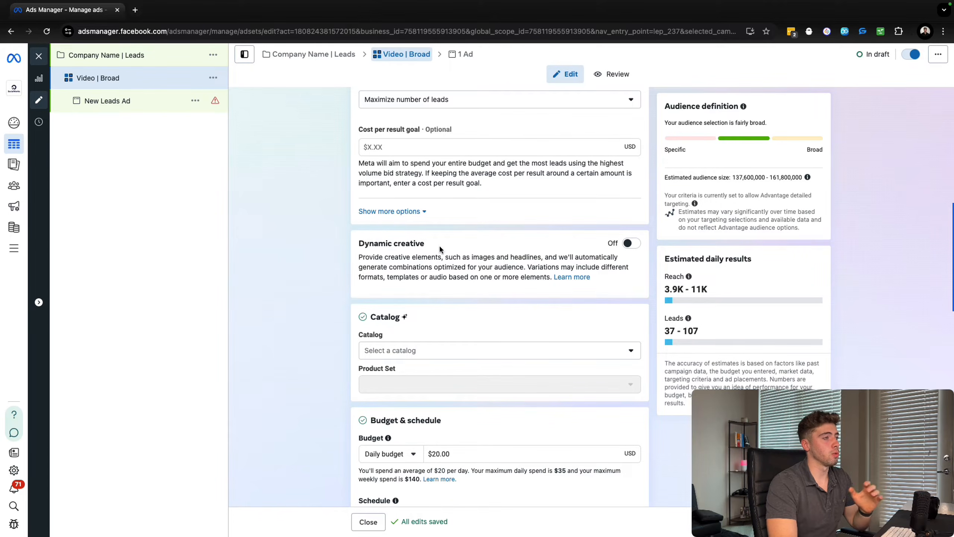
{"action": "scroll", "coordinate": [519, 254], "scroll_direction": "down", "scroll_amount": 1}
{"action": "scroll", "coordinate": [520, 254], "scroll_direction": "down", "scroll_amount": 4}
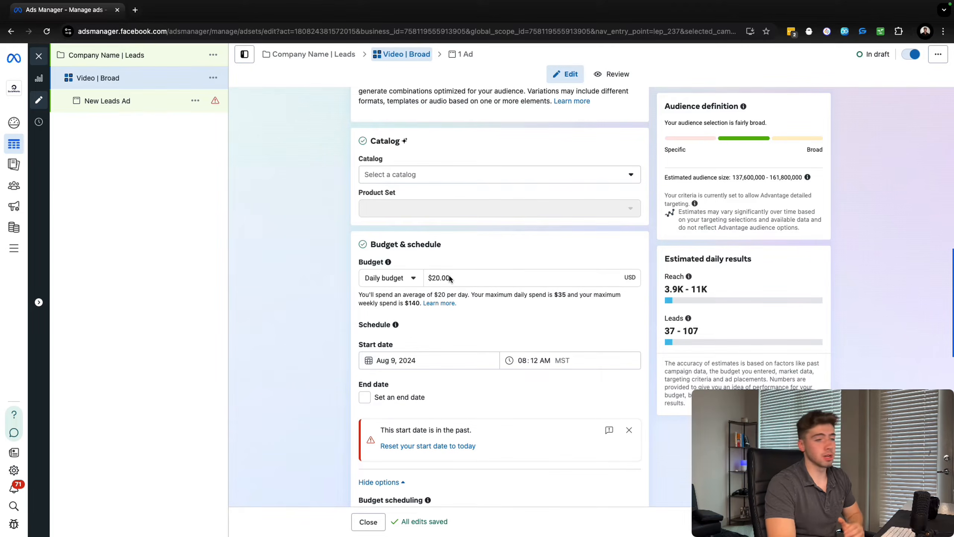
{"action": "scroll", "coordinate": [449, 277], "scroll_direction": "down", "scroll_amount": 3}
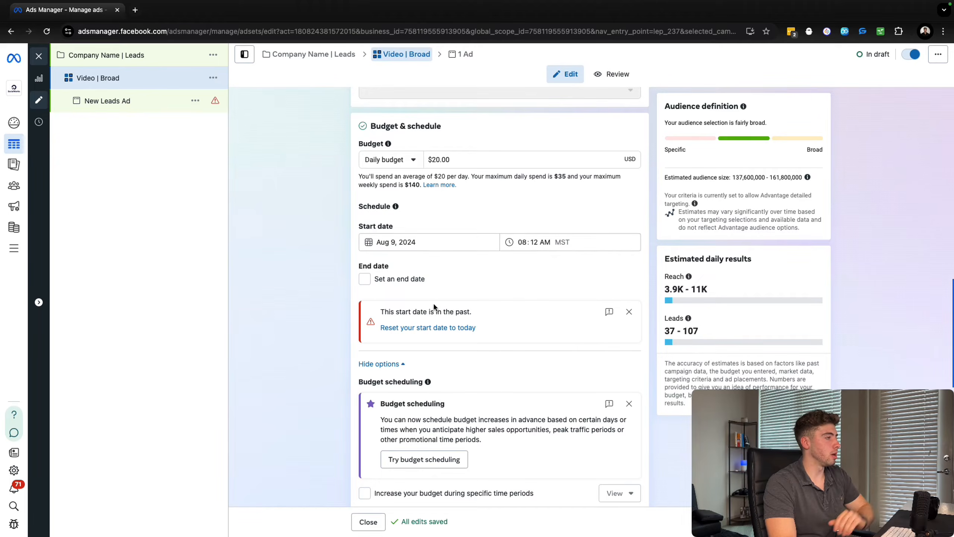
{"action": "left_click", "coordinate": [427, 328]}
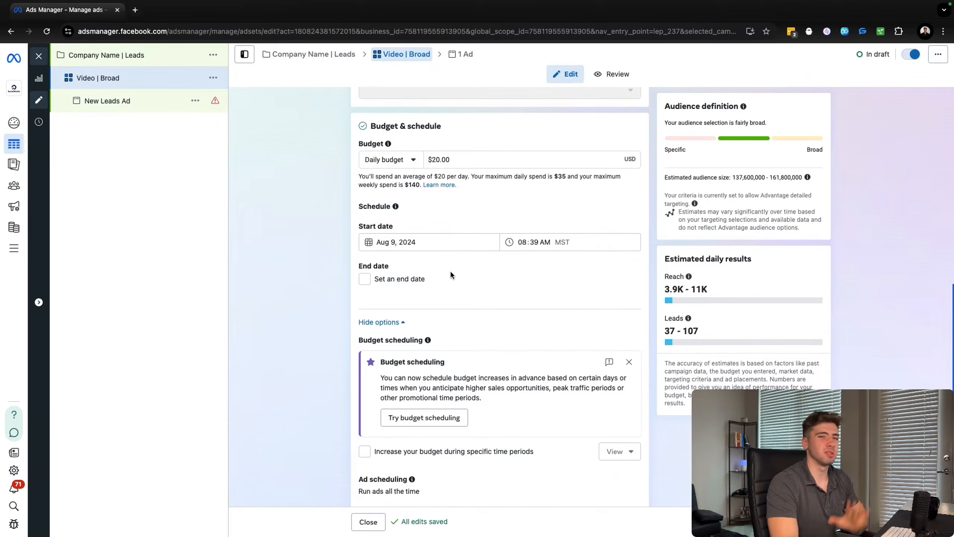
Change the ad set's audience location to Chicago, Illinois, United States.
{"action": "scroll", "coordinate": [455, 263], "scroll_direction": "down", "scroll_amount": 10}
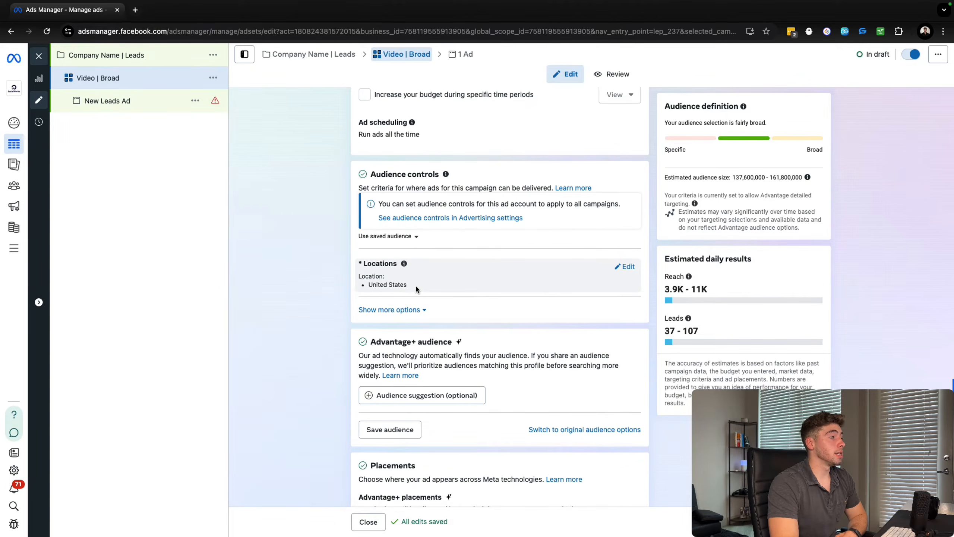
{"action": "left_click", "coordinate": [624, 266]}
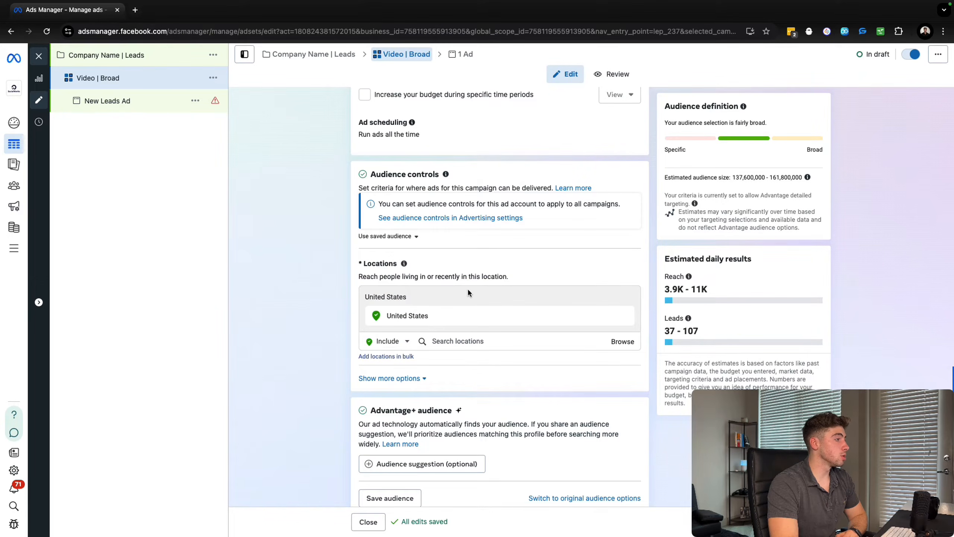
{"action": "left_click", "coordinate": [465, 342]}
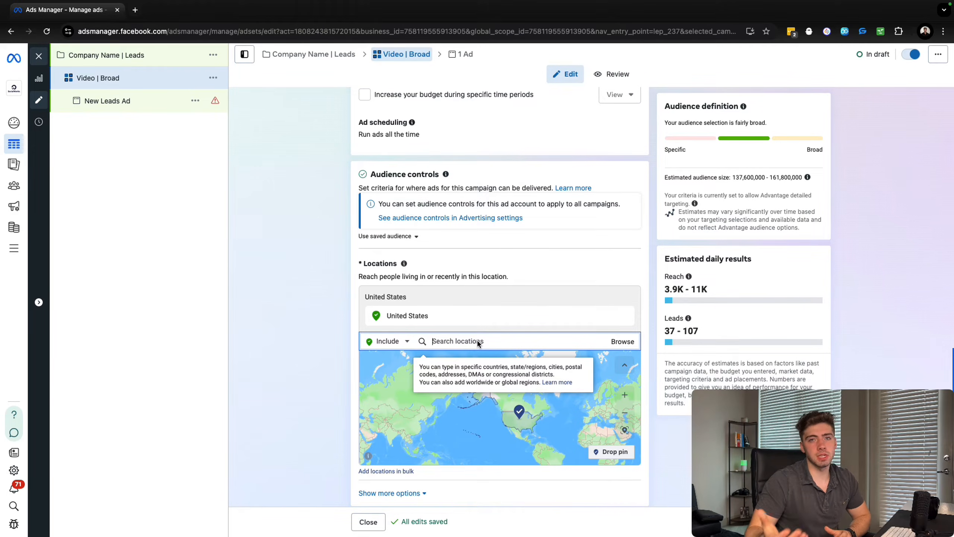
{"action": "type", "text": "Chicago"}
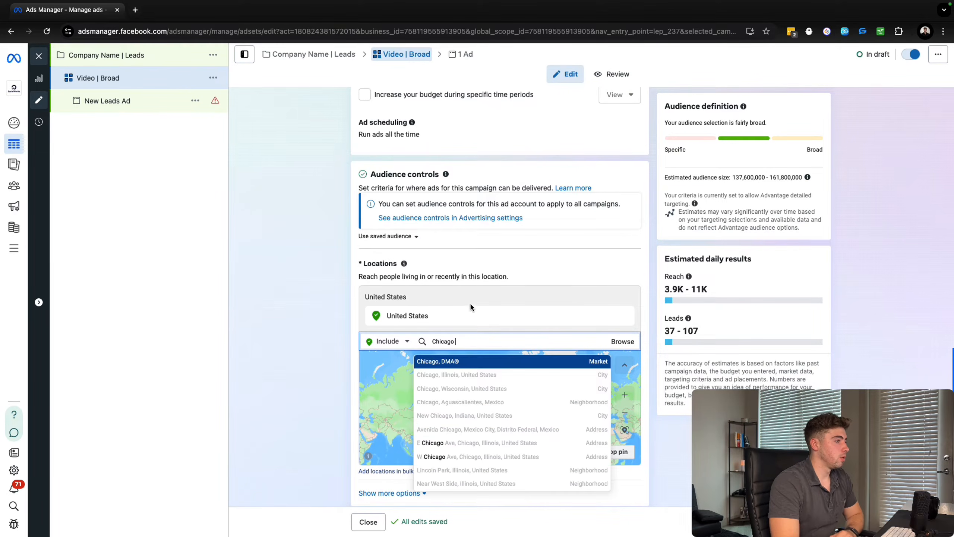
{"action": "left_click", "coordinate": [470, 375]}
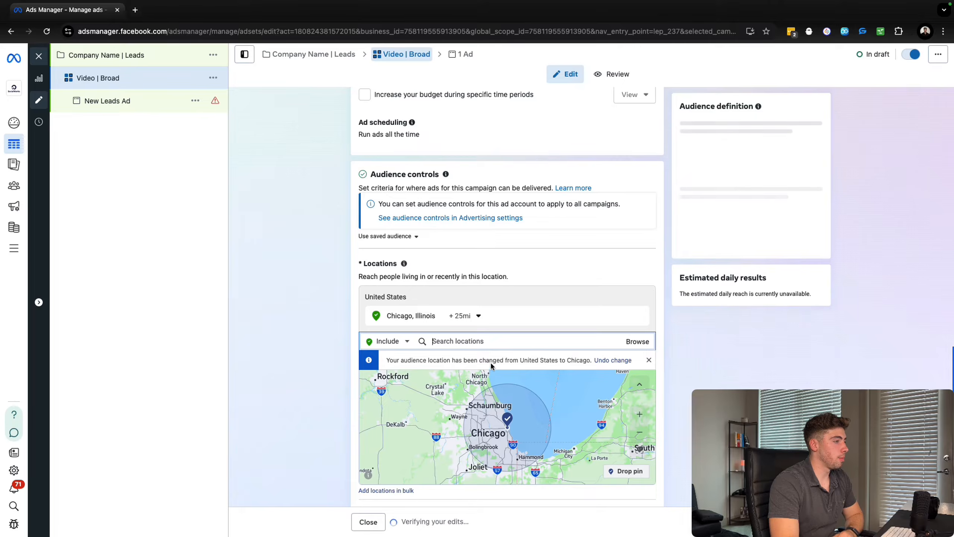
Reduce the radius around Chicago to 10 miles, keeping the cities-within-radius option.
{"action": "left_click", "coordinate": [465, 316]}
{"action": "mouse_move", "coordinate": [508, 354]}
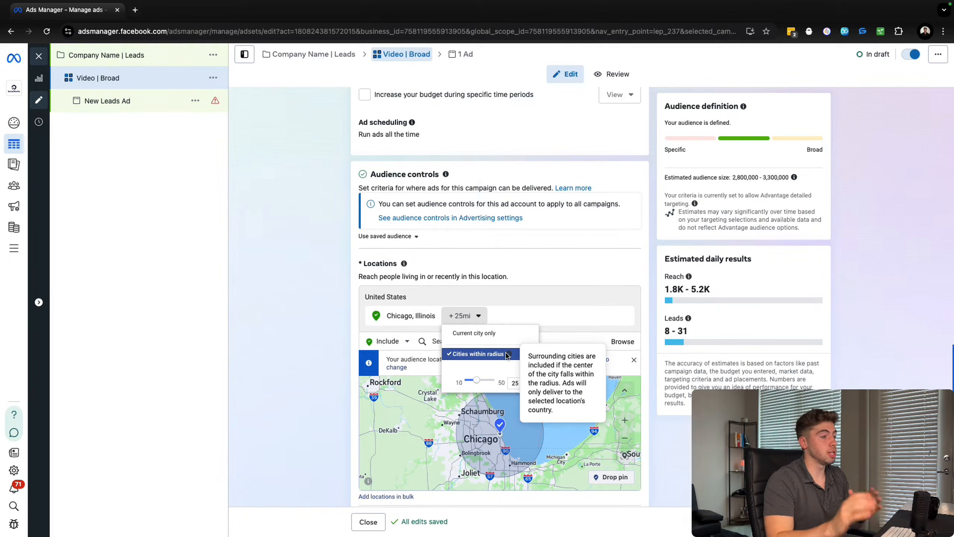
{"action": "left_click_drag", "start_coordinate": [476, 380], "coordinate": [466, 380]}
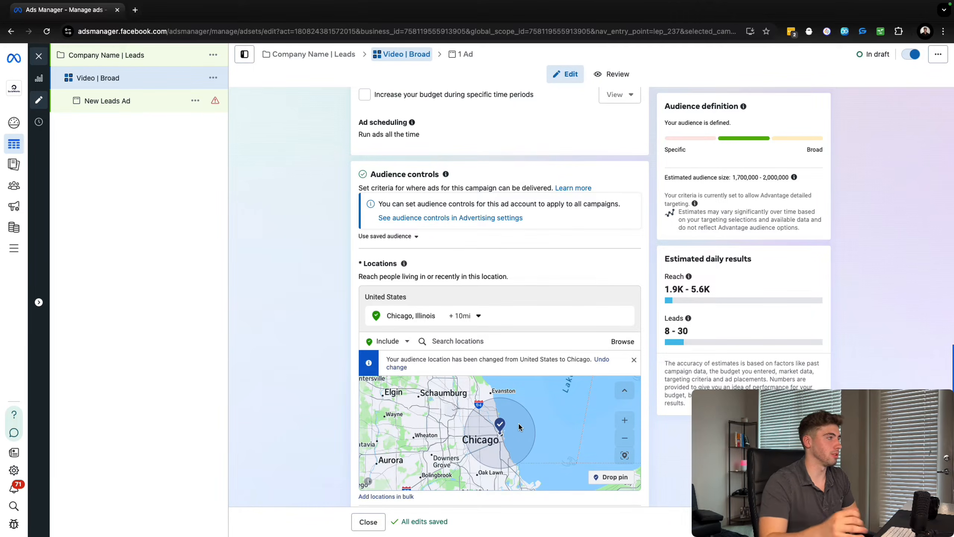
Expand the optional audience suggestion under Advantage+ audience and review its age, gender and detailed targeting settings.
{"action": "scroll", "coordinate": [327, 281], "scroll_direction": "down", "scroll_amount": 6}
{"action": "scroll", "coordinate": [327, 282], "scroll_direction": "up", "scroll_amount": 2}
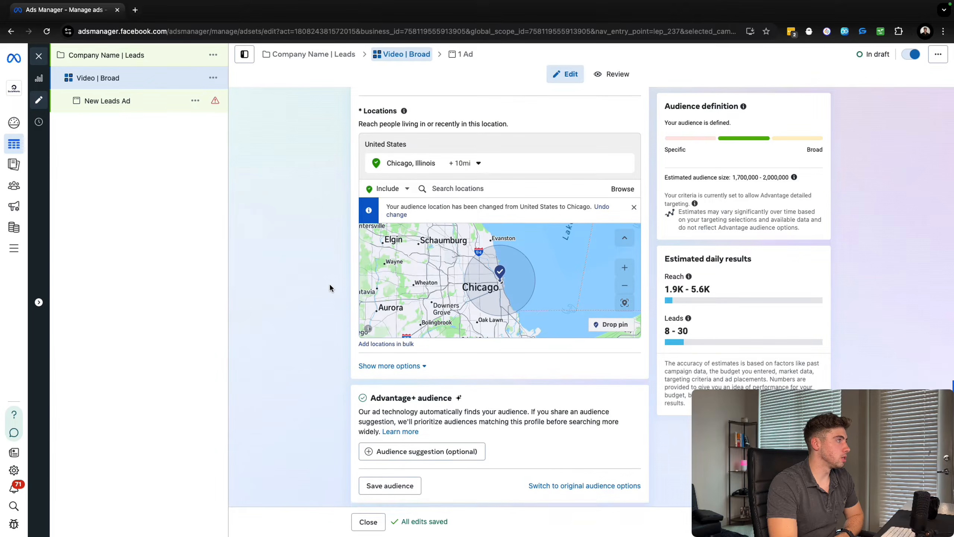
{"action": "scroll", "coordinate": [330, 288], "scroll_direction": "down", "scroll_amount": 3}
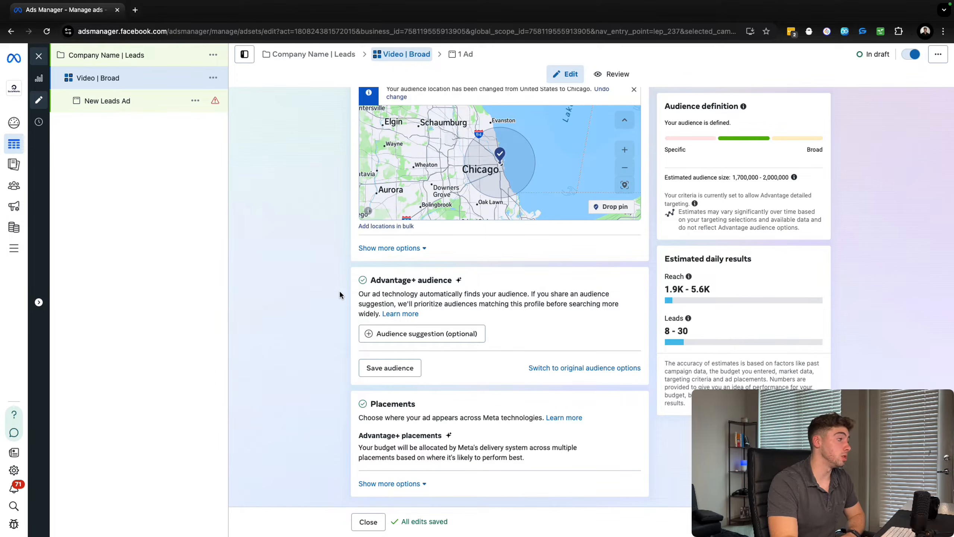
{"action": "left_click", "coordinate": [395, 335]}
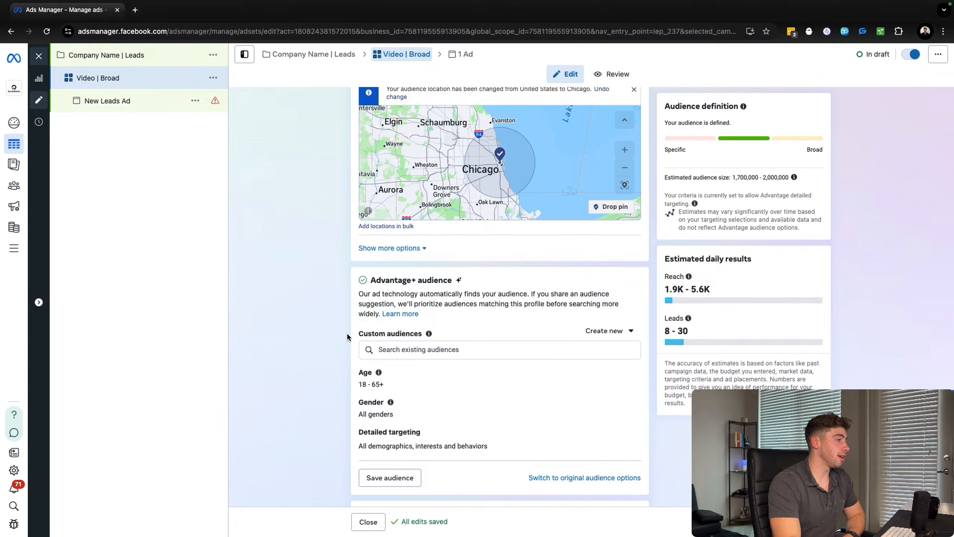
{"action": "scroll", "coordinate": [344, 312], "scroll_direction": "down", "scroll_amount": 2}
{"action": "scroll", "coordinate": [340, 276], "scroll_direction": "down", "scroll_amount": 2}
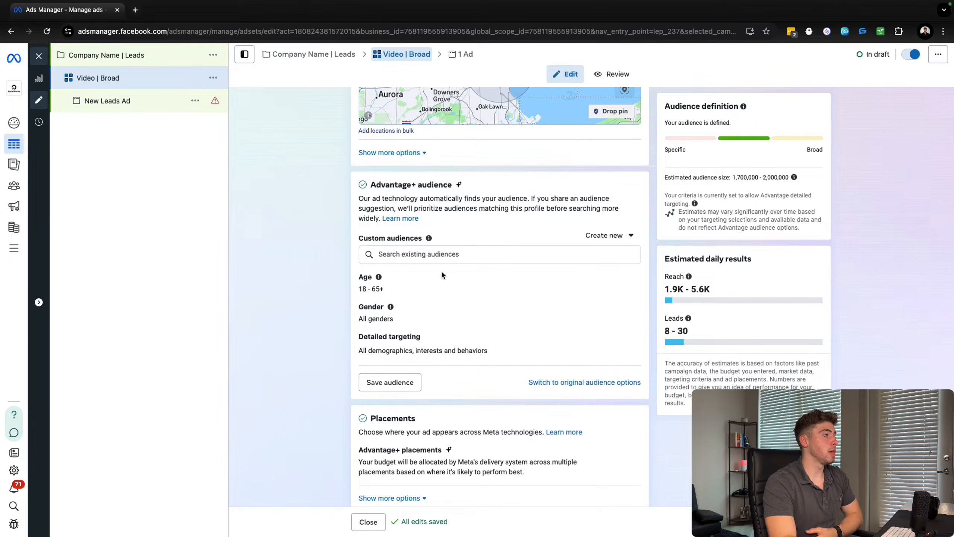
{"action": "scroll", "coordinate": [348, 299], "scroll_direction": "down", "scroll_amount": 1}
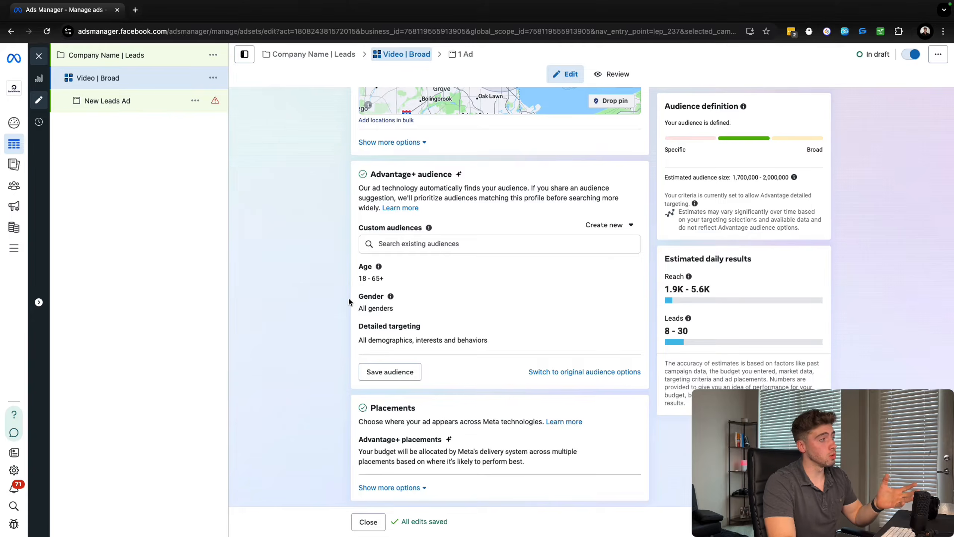
Set the suggested audience's minimum age to 30.
{"action": "scroll", "coordinate": [481, 306], "scroll_direction": "up", "scroll_amount": 1}
{"action": "left_click", "coordinate": [628, 275]}
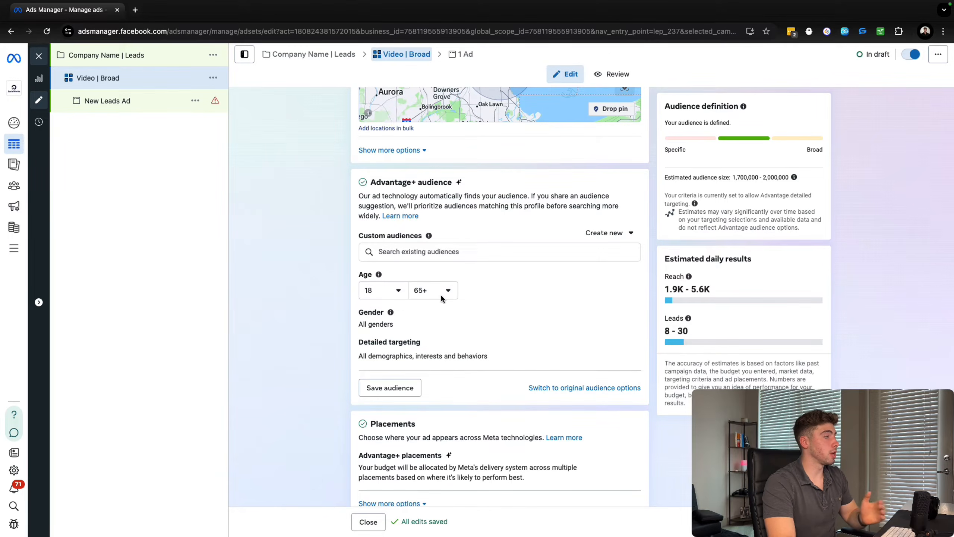
{"action": "left_click", "coordinate": [397, 294]}
{"action": "scroll", "coordinate": [402, 343], "scroll_direction": "down", "scroll_amount": 4}
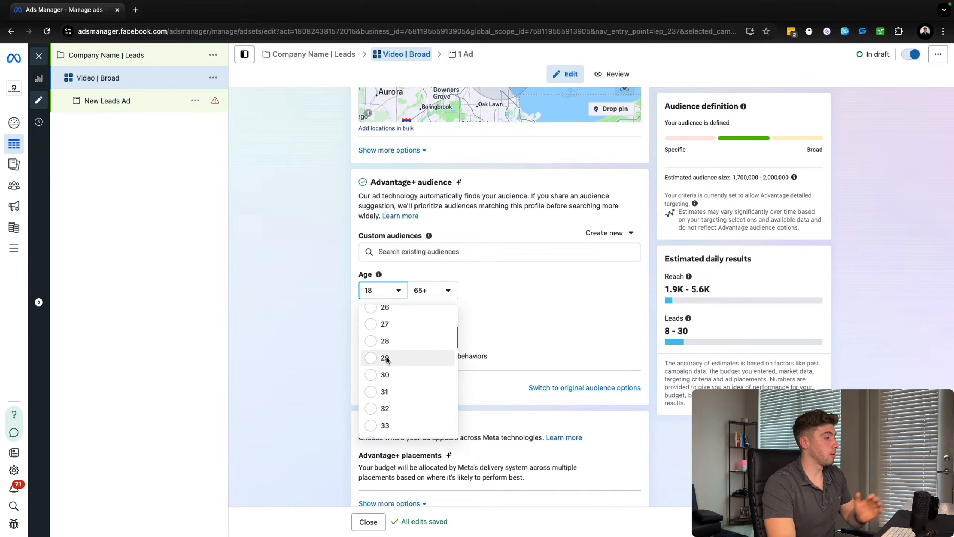
{"action": "left_click", "coordinate": [396, 375]}
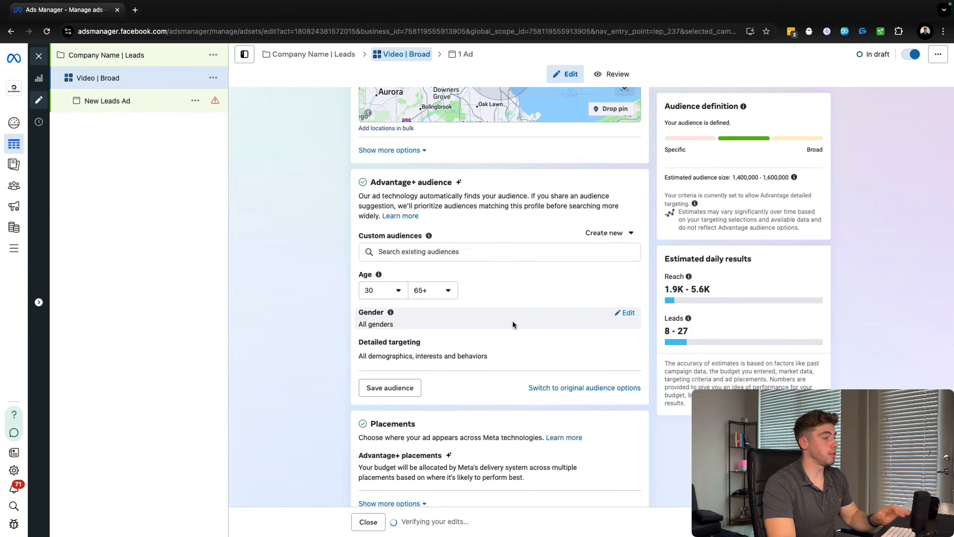
Search detailed targeting for "income" and add the demographic "Household income: top 25%-50% of ZIP codes (US)".
{"action": "left_click", "coordinate": [615, 344]}
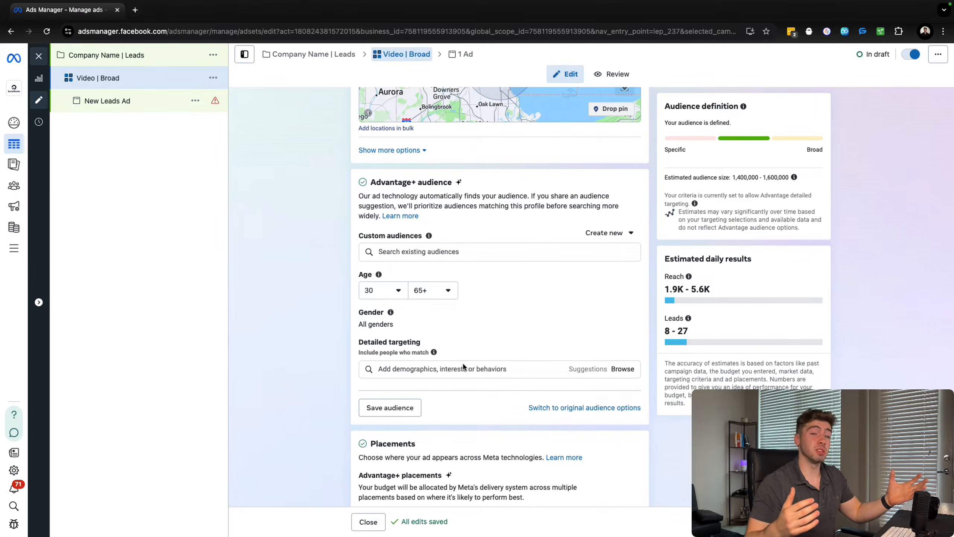
{"action": "left_click", "coordinate": [464, 365]}
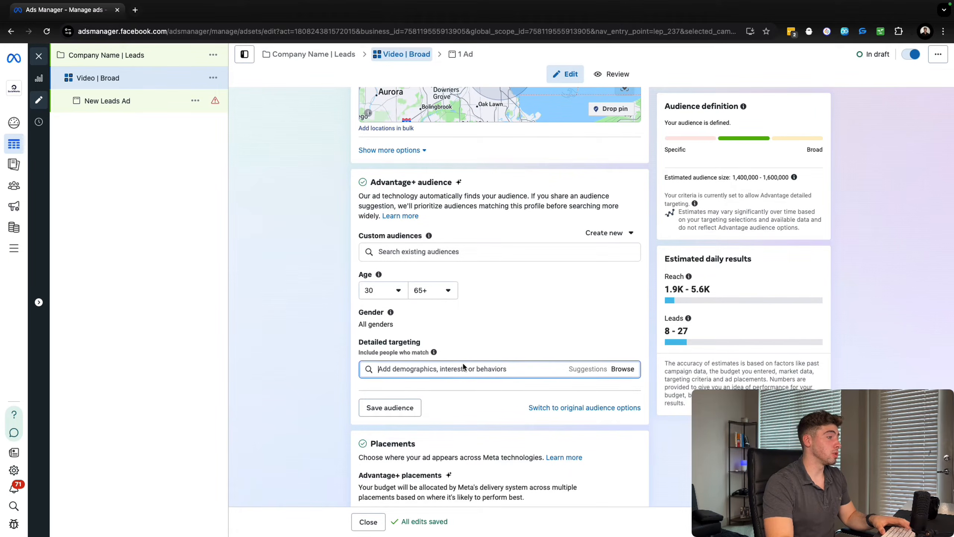
{"action": "type", "text": "income"}
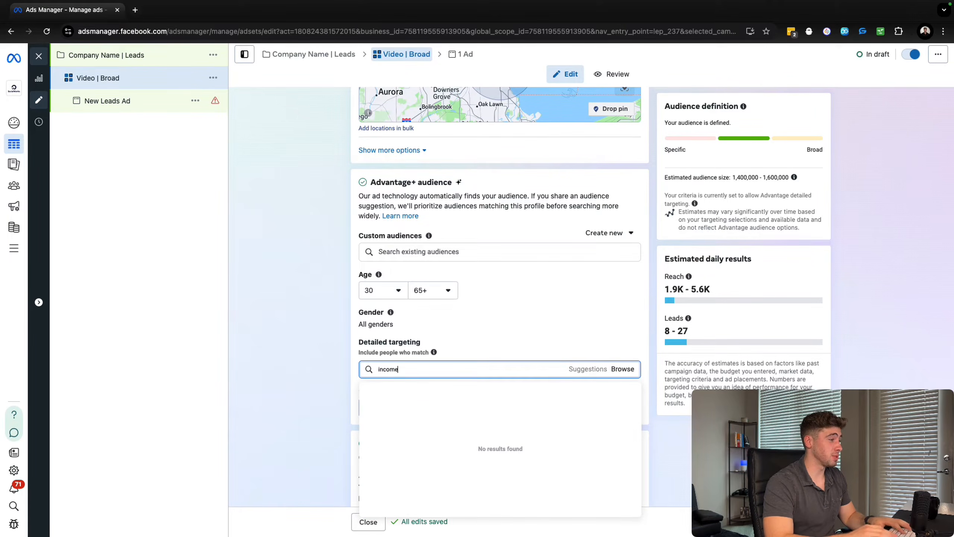
{"action": "left_click", "coordinate": [451, 390]}
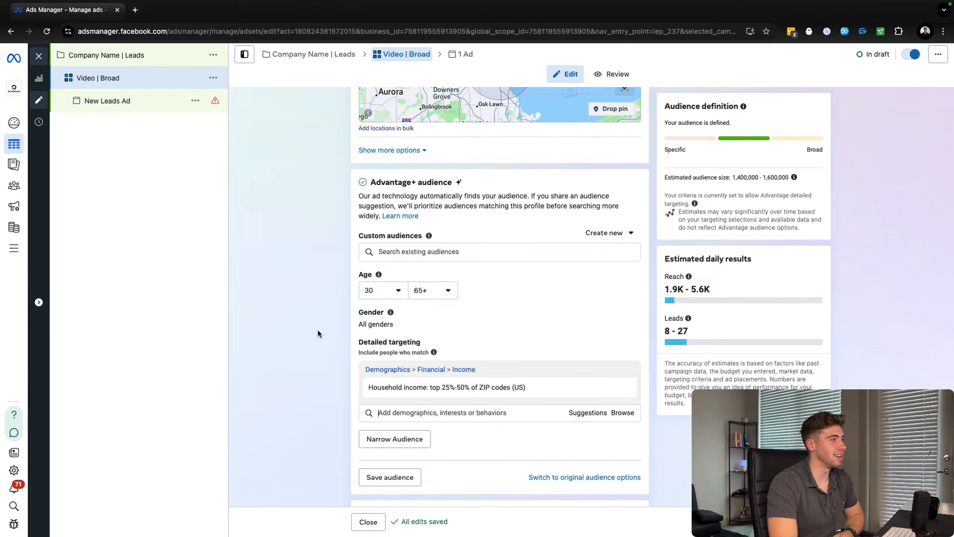
Remove the household income demographic from the audience's detailed targeting.
{"action": "scroll", "coordinate": [349, 326], "scroll_direction": "down", "scroll_amount": 3}
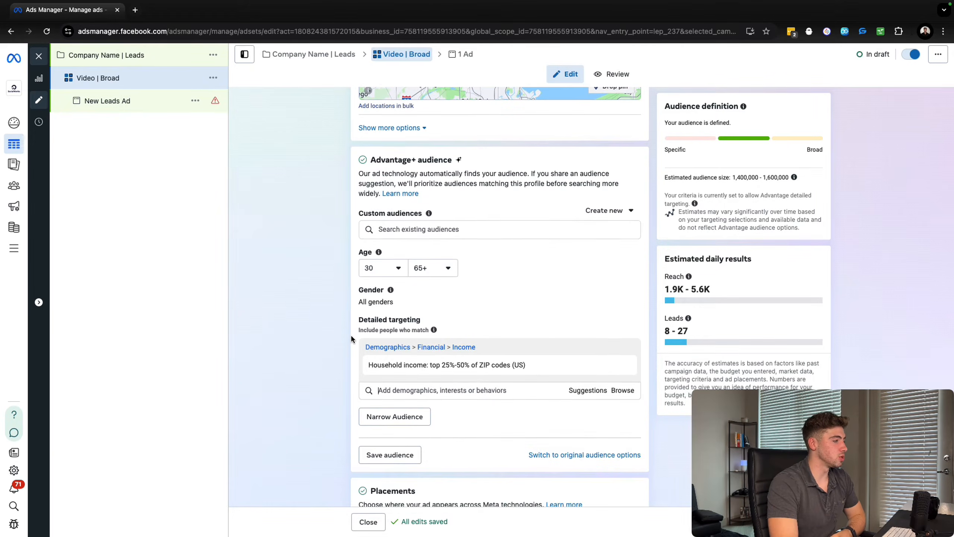
{"action": "scroll", "coordinate": [352, 331], "scroll_direction": "up", "scroll_amount": 5}
{"action": "scroll", "coordinate": [355, 314], "scroll_direction": "down", "scroll_amount": 2}
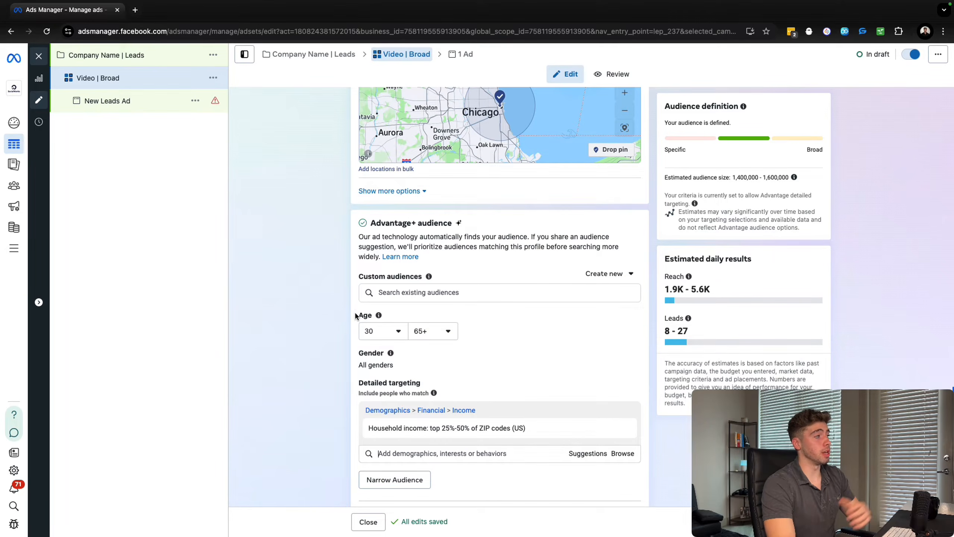
{"action": "scroll", "coordinate": [356, 312], "scroll_direction": "down", "scroll_amount": 1}
{"action": "scroll", "coordinate": [467, 231], "scroll_direction": "down", "scroll_amount": 2}
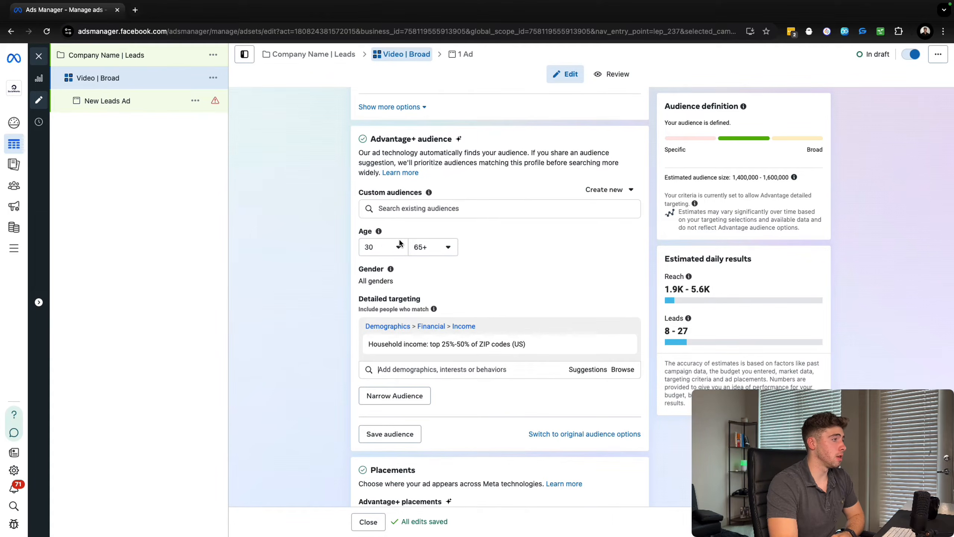
{"action": "left_click", "coordinate": [626, 345]}
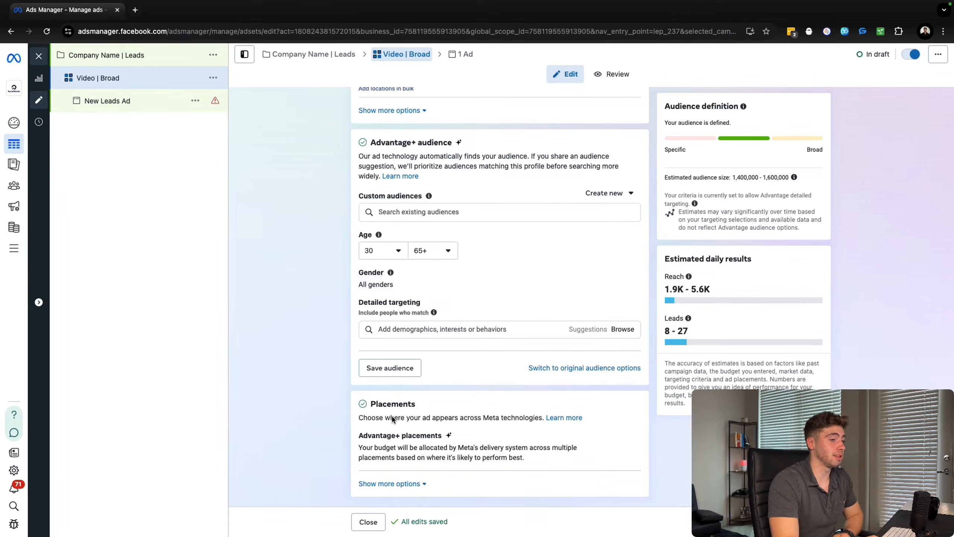
Drop a pin near Elgin, northwest of Chicago, on the ad set's locations map and change it to an excluded location.
{"action": "scroll", "coordinate": [405, 334], "scroll_direction": "up", "scroll_amount": 3}
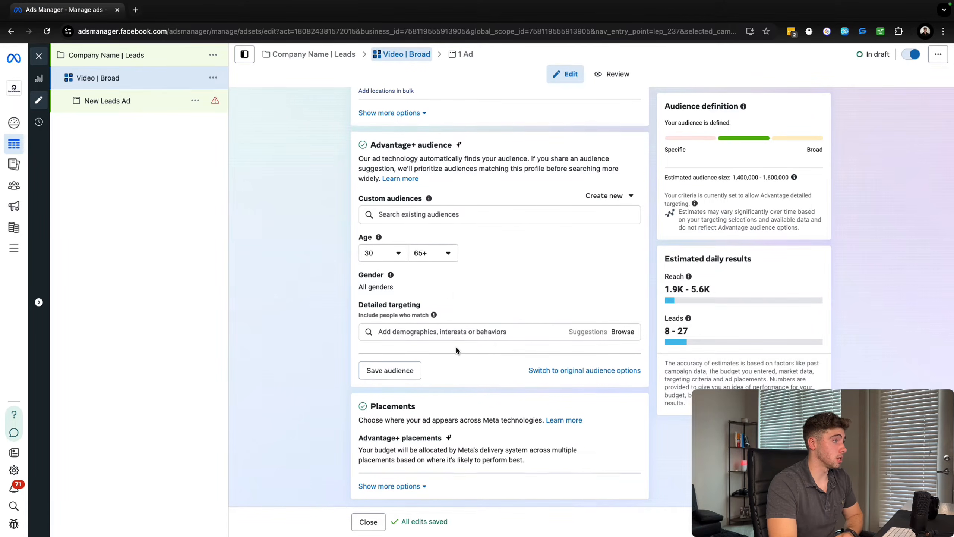
{"action": "scroll", "coordinate": [405, 334], "scroll_direction": "up", "scroll_amount": 6}
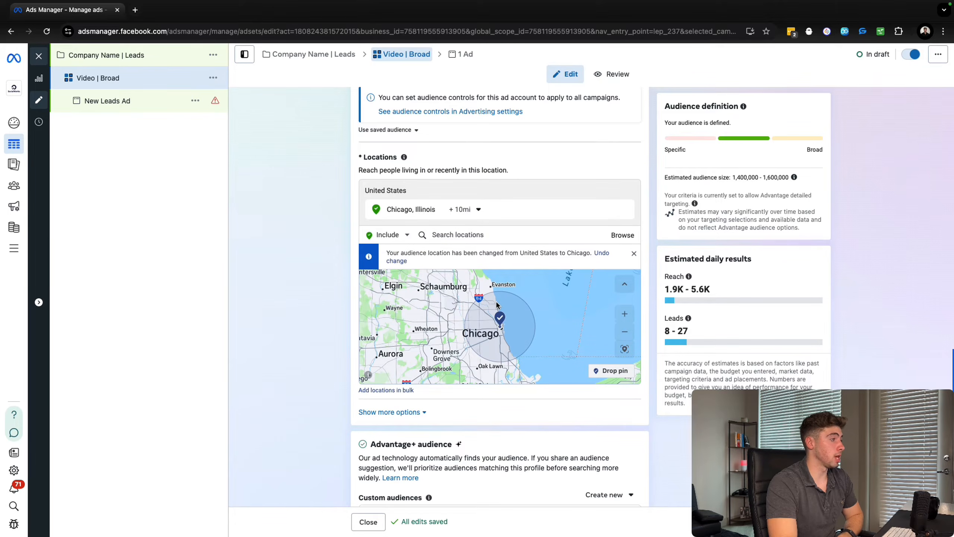
{"action": "scroll", "coordinate": [529, 312], "scroll_direction": "down", "scroll_amount": 3}
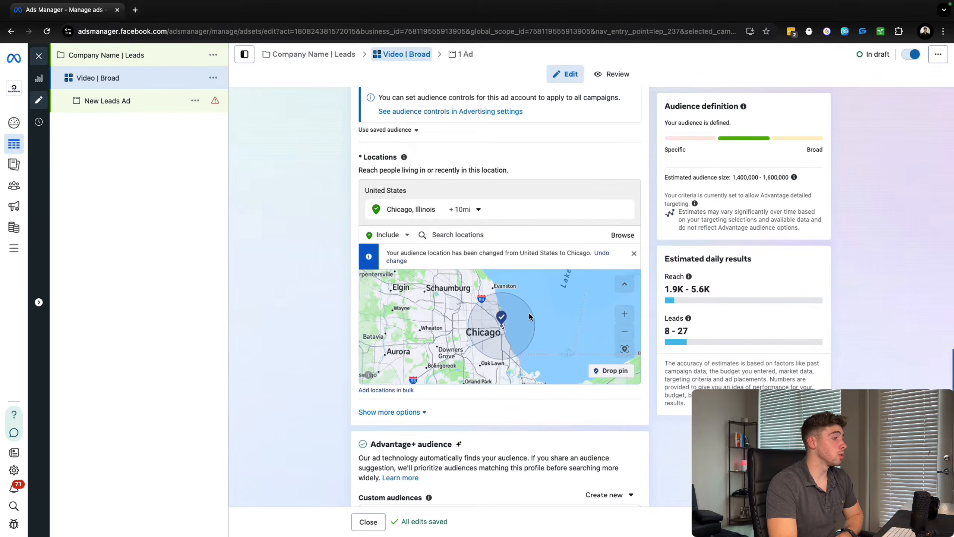
{"action": "left_click", "coordinate": [601, 372]}
{"action": "scroll", "coordinate": [485, 309], "scroll_direction": "up", "scroll_amount": 3}
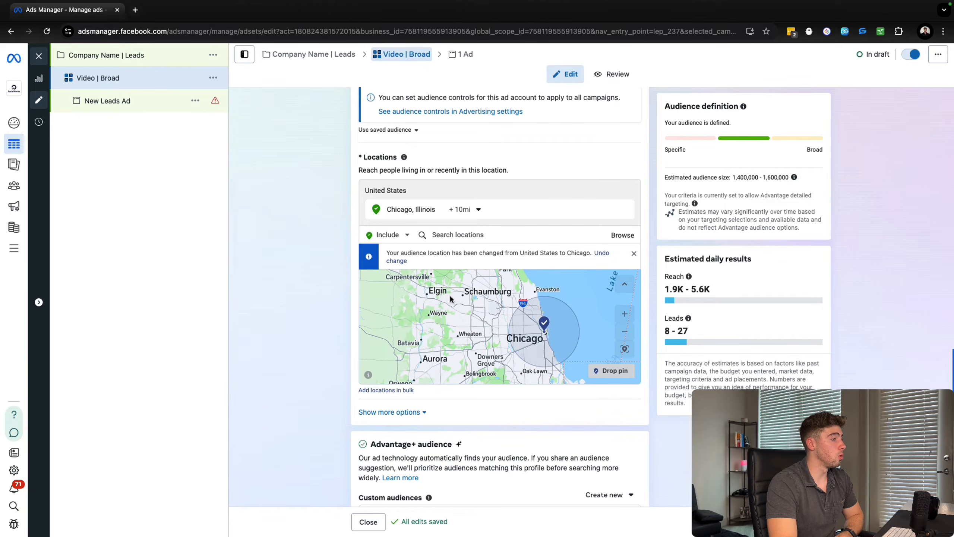
{"action": "left_click", "coordinate": [601, 373]}
{"action": "scroll", "coordinate": [466, 302], "scroll_direction": "up", "scroll_amount": 3}
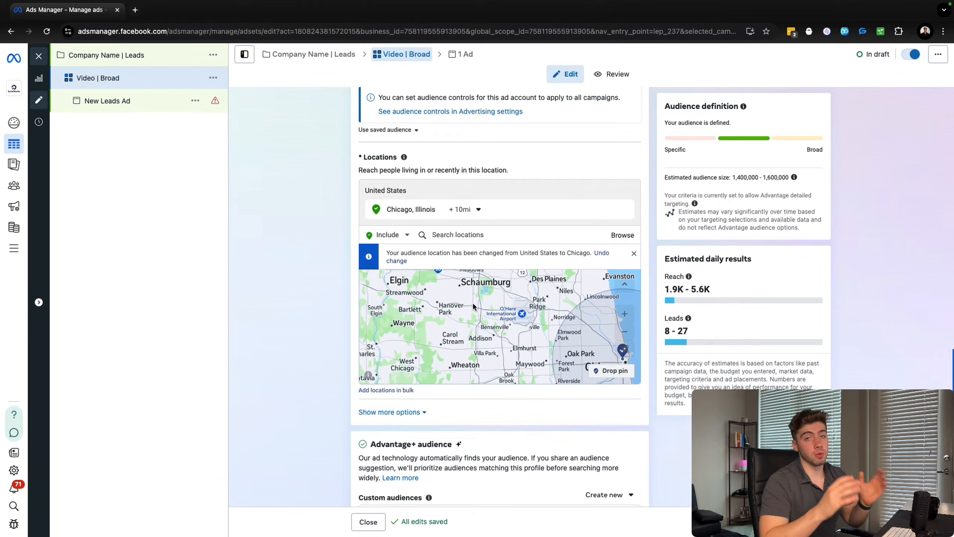
{"action": "scroll", "coordinate": [473, 303], "scroll_direction": "down", "scroll_amount": 3}
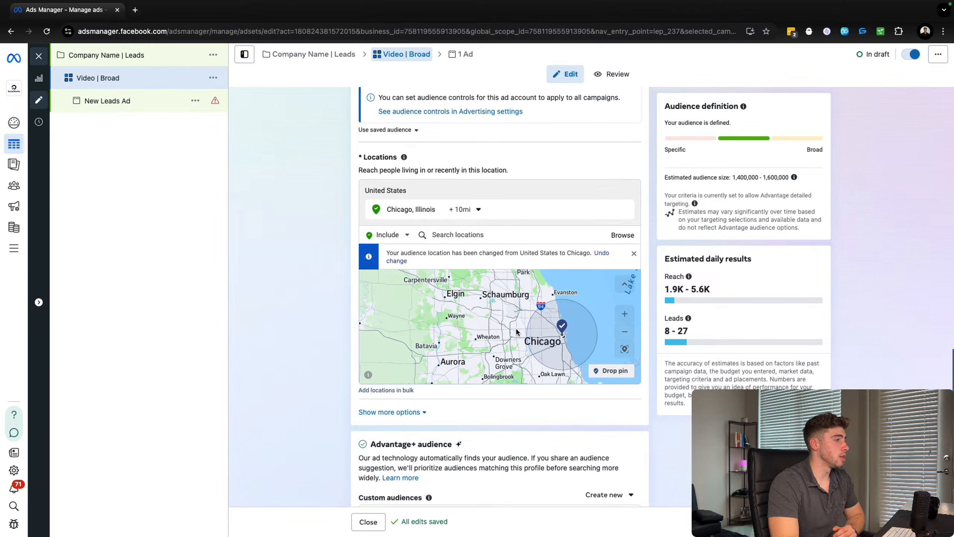
{"action": "left_click", "coordinate": [463, 309]}
{"action": "left_click", "coordinate": [481, 304]}
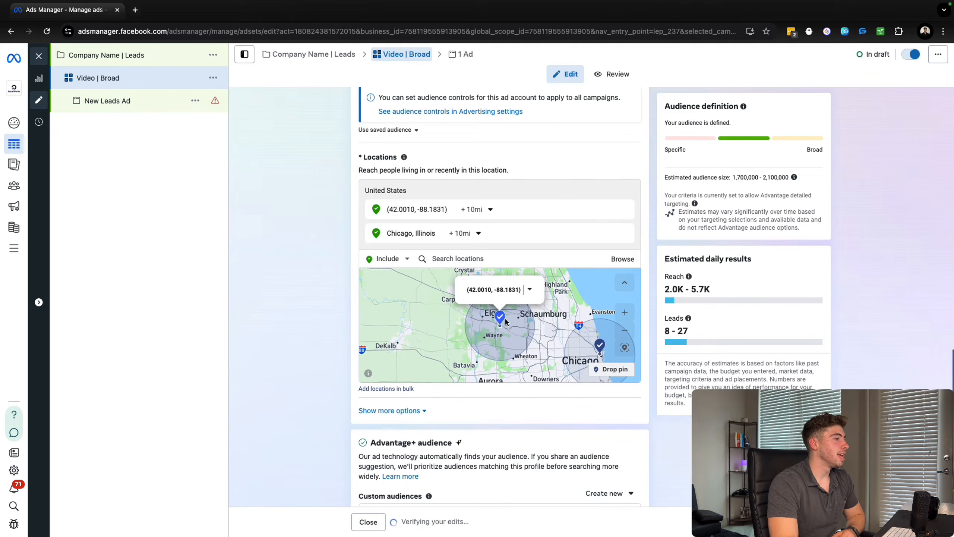
{"action": "left_click", "coordinate": [530, 290]}
{"action": "left_click", "coordinate": [539, 321]}
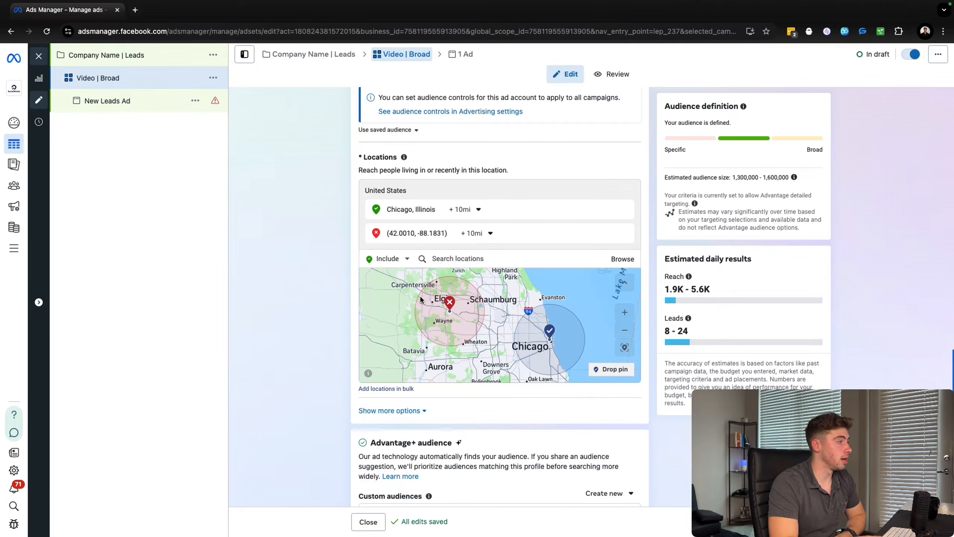
{"action": "scroll", "coordinate": [329, 267], "scroll_direction": "up", "scroll_amount": 5}
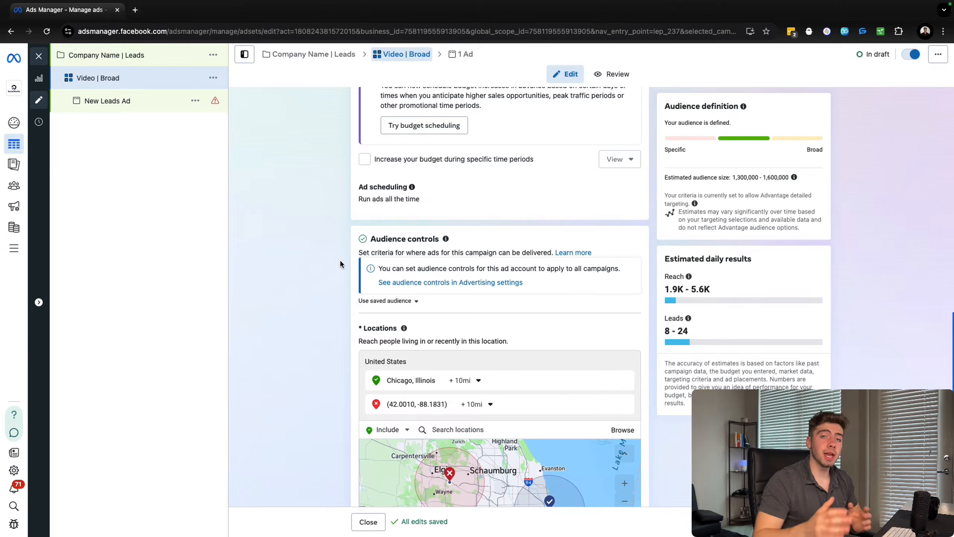
{"action": "scroll", "coordinate": [340, 260], "scroll_direction": "up", "scroll_amount": 10}
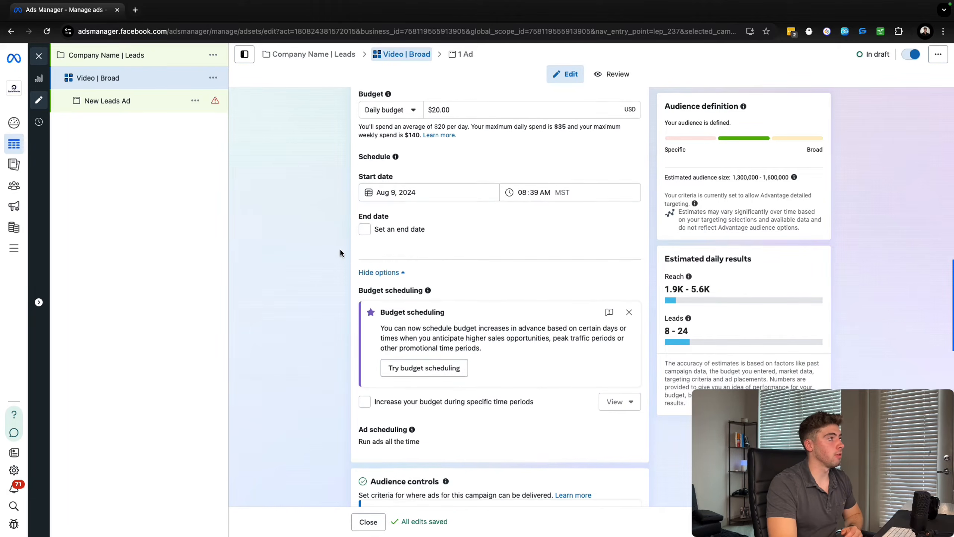
{"action": "scroll", "coordinate": [336, 257], "scroll_direction": "up", "scroll_amount": 3}
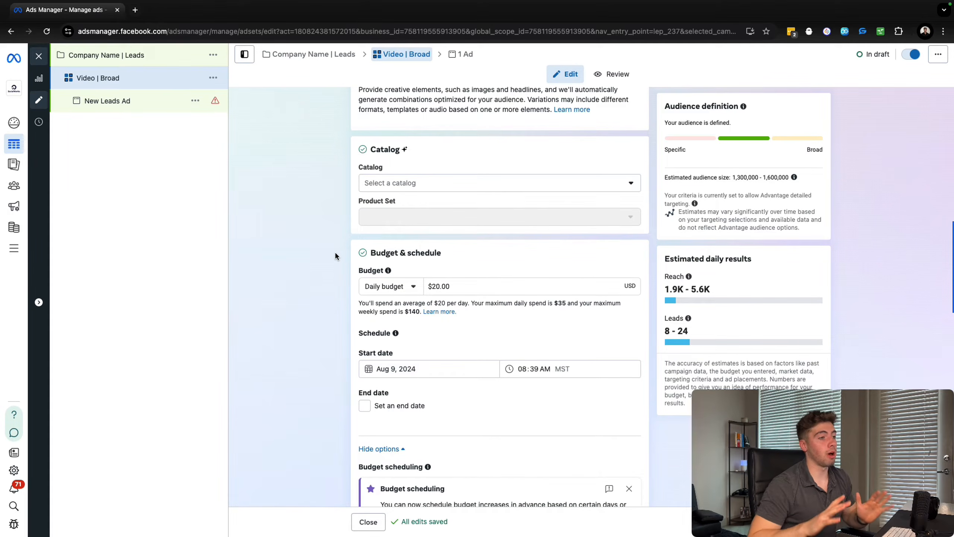